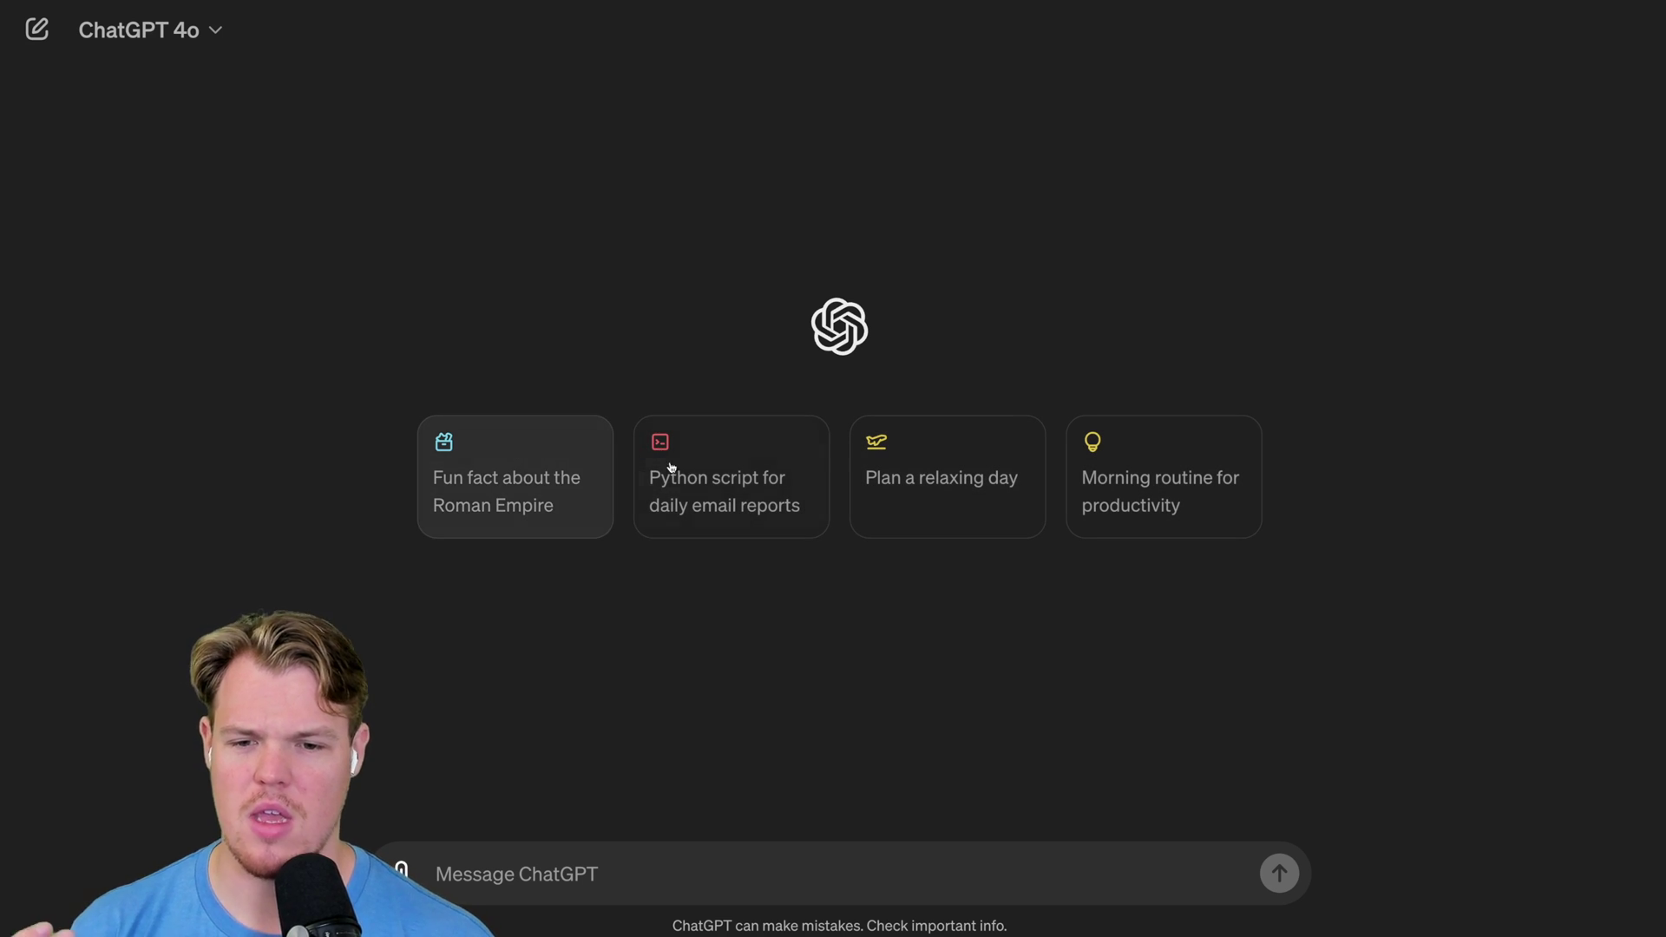
Send the 'Python script for daily email reports' suggestion prompt
left_click(734, 487)
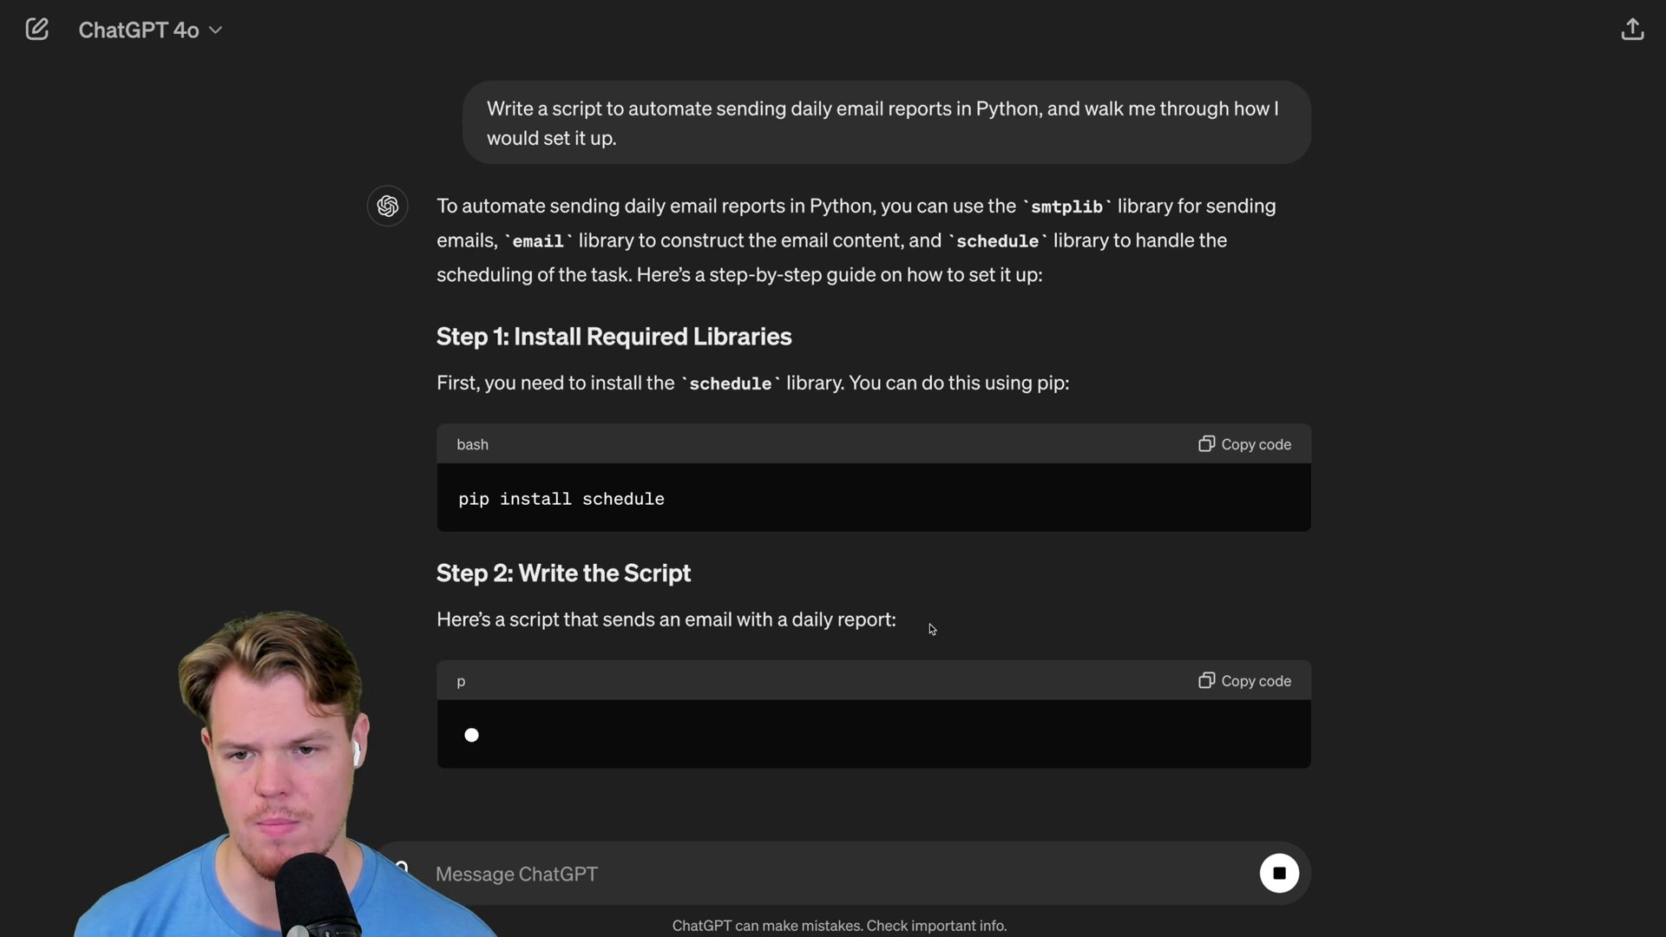
Scroll the streamed answer down to Step 5's test command, then open the regenerate model list
scroll(931, 628, "down", 4)
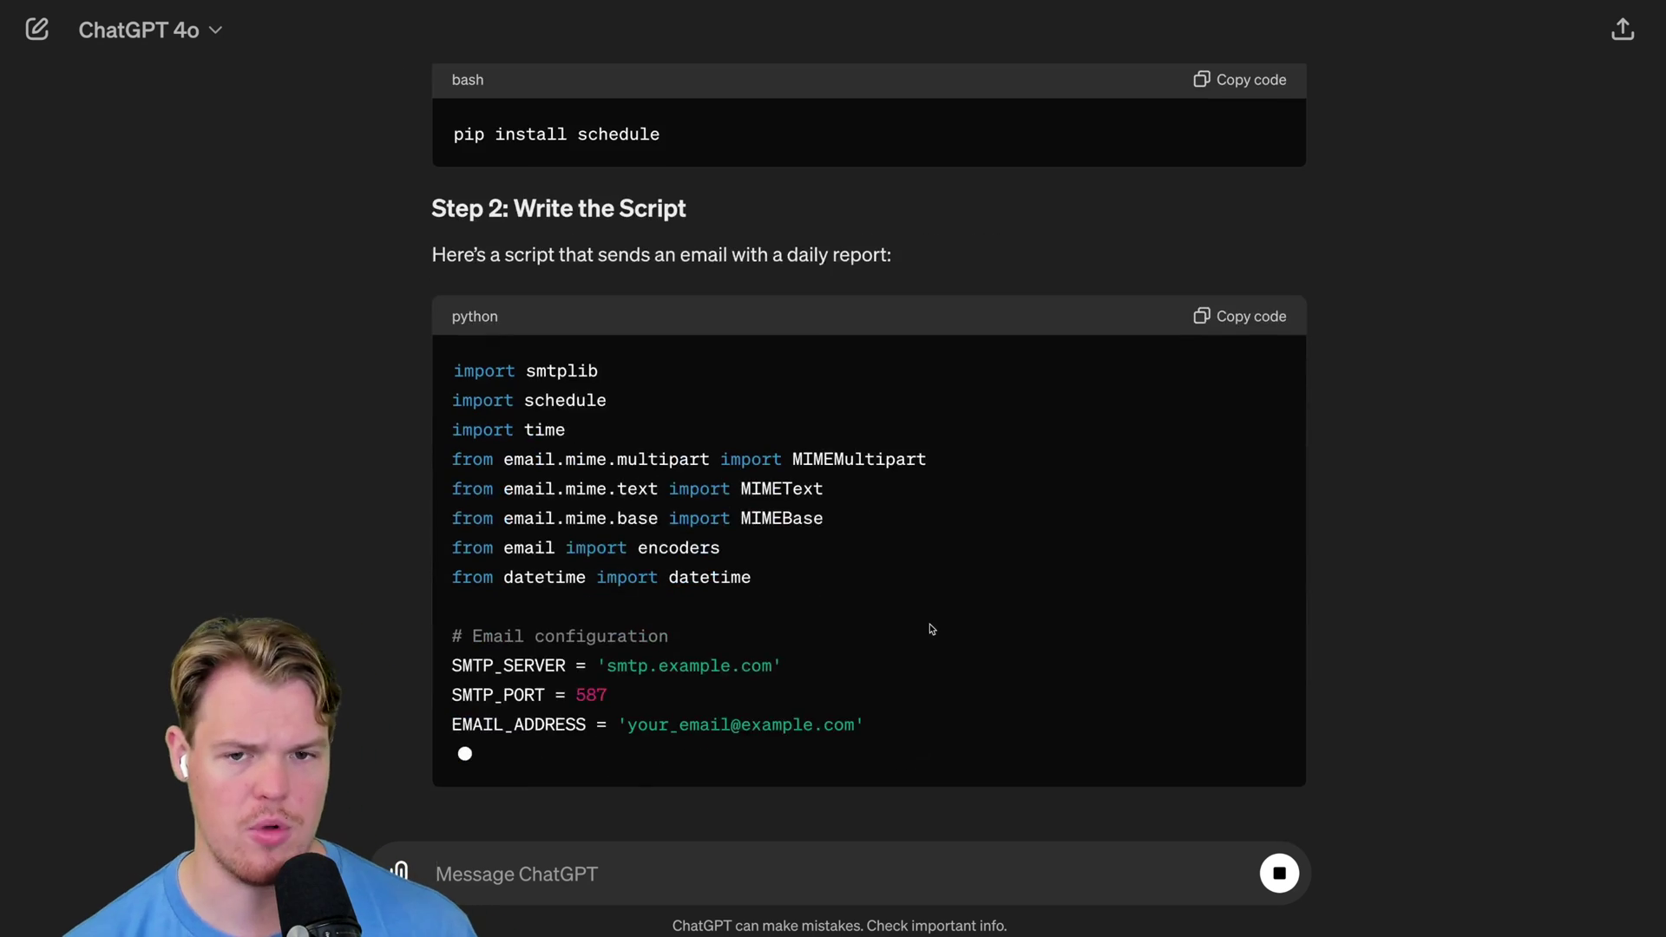
scroll(945, 507, "up", 4)
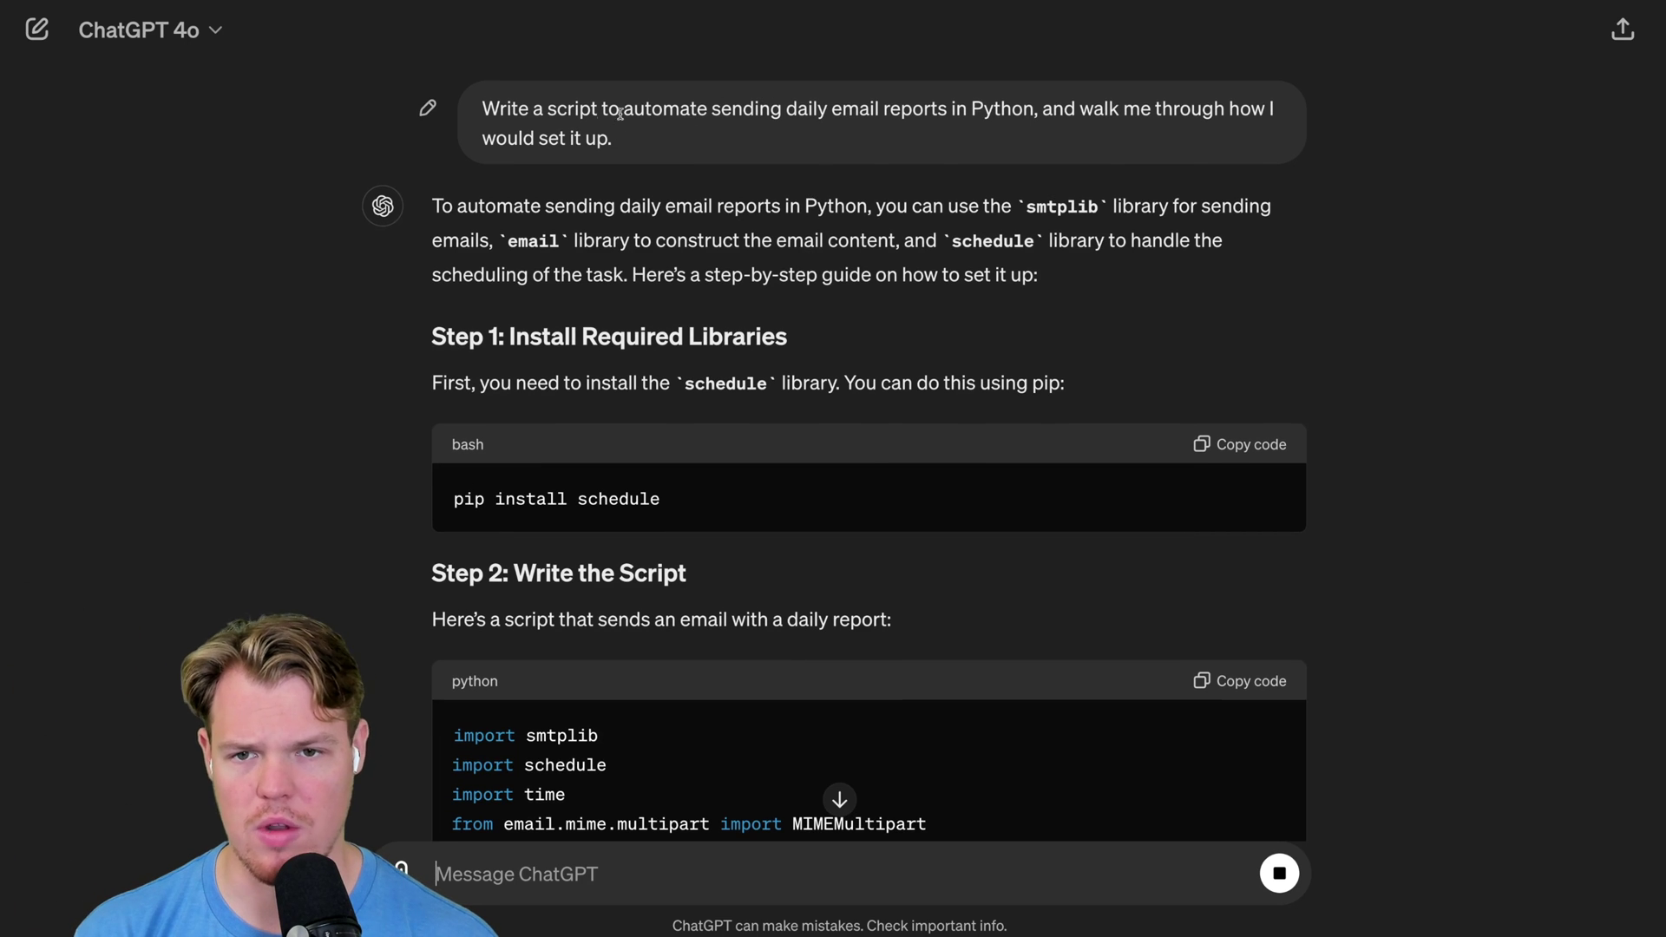
left_click_drag(487, 106, 610, 143)
left_click(643, 161)
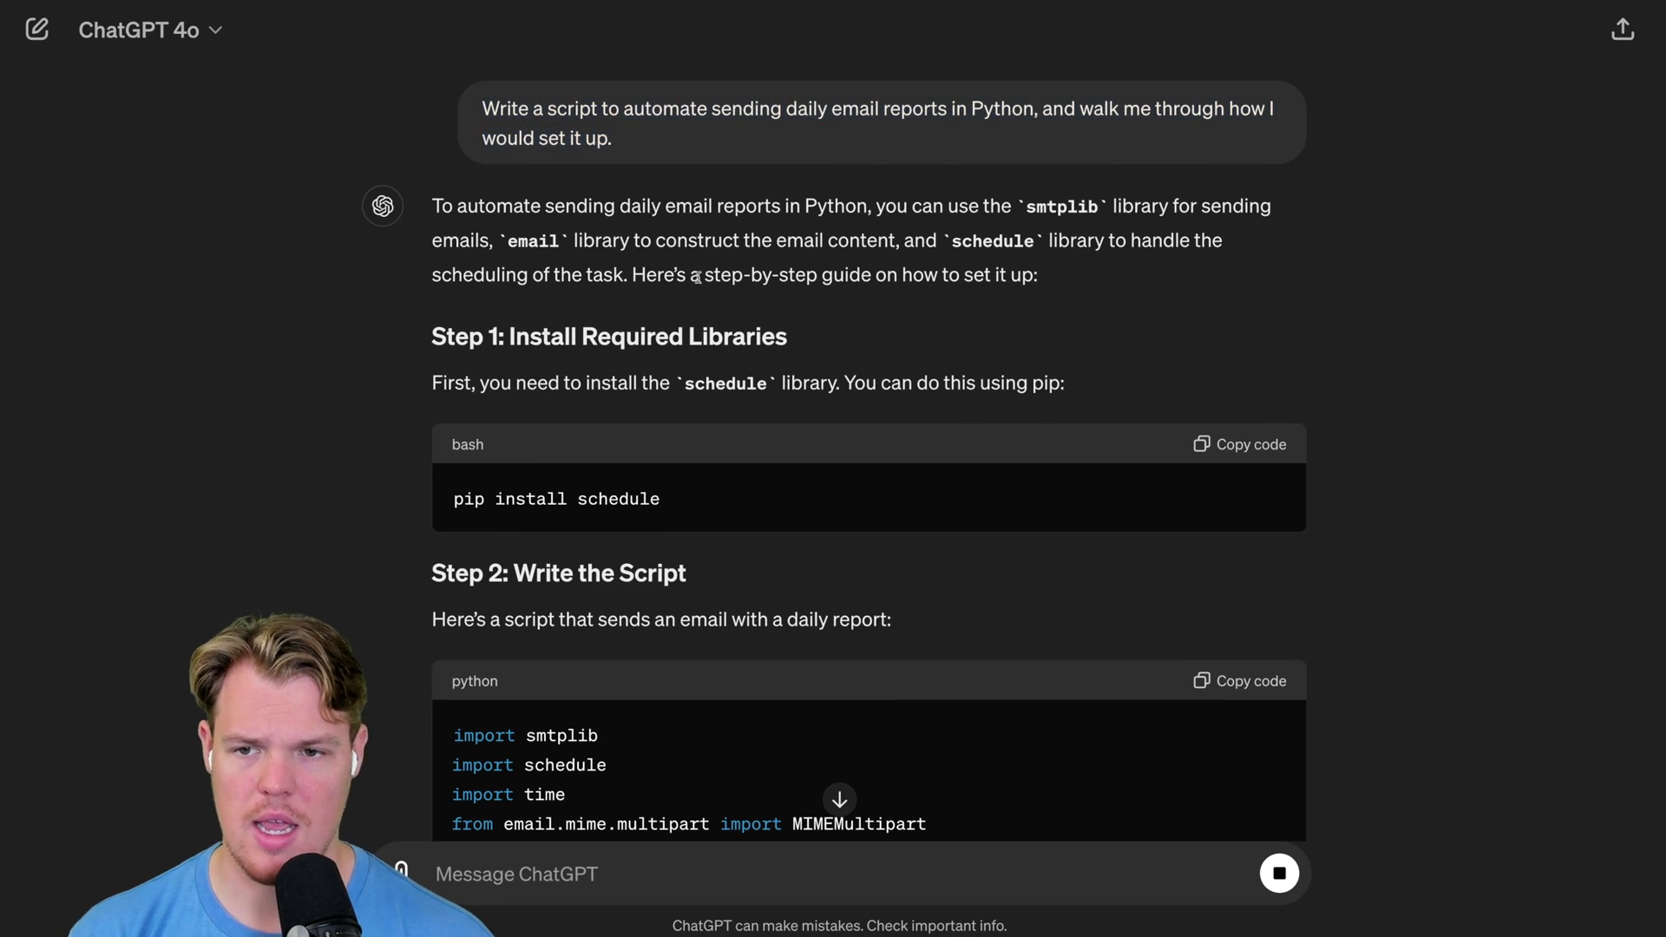
scroll(701, 287, "down", 5)
scroll(701, 288, "down", 4)
scroll(701, 287, "up", 4)
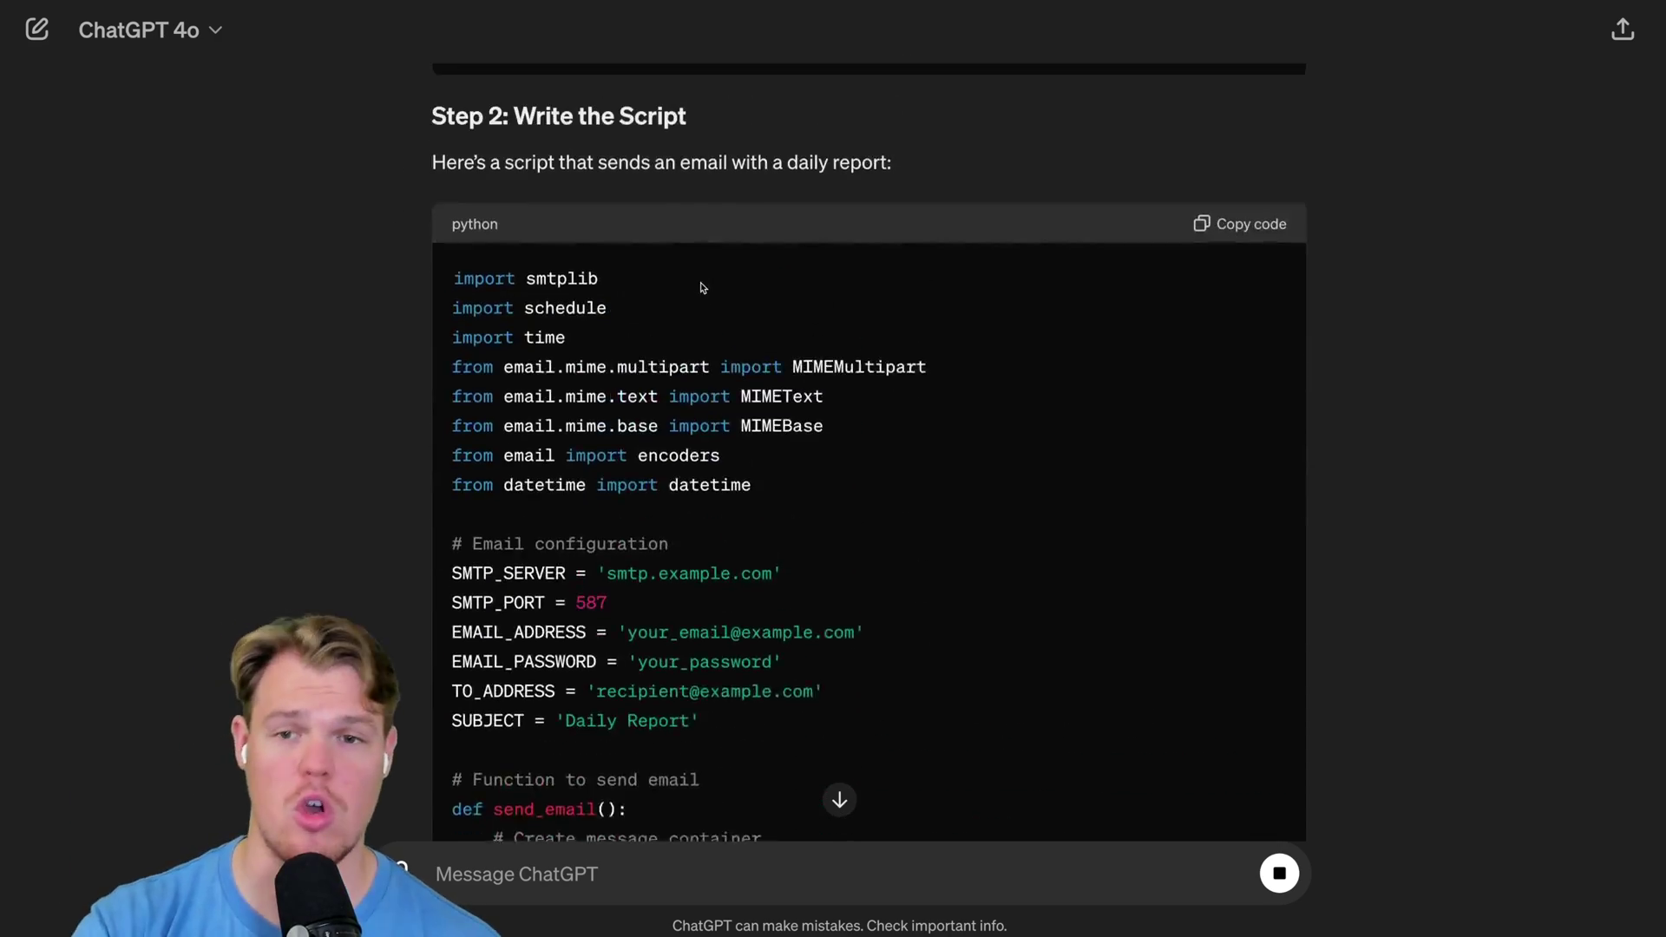
scroll(701, 285, "down", 4)
scroll(701, 282, "down", 15)
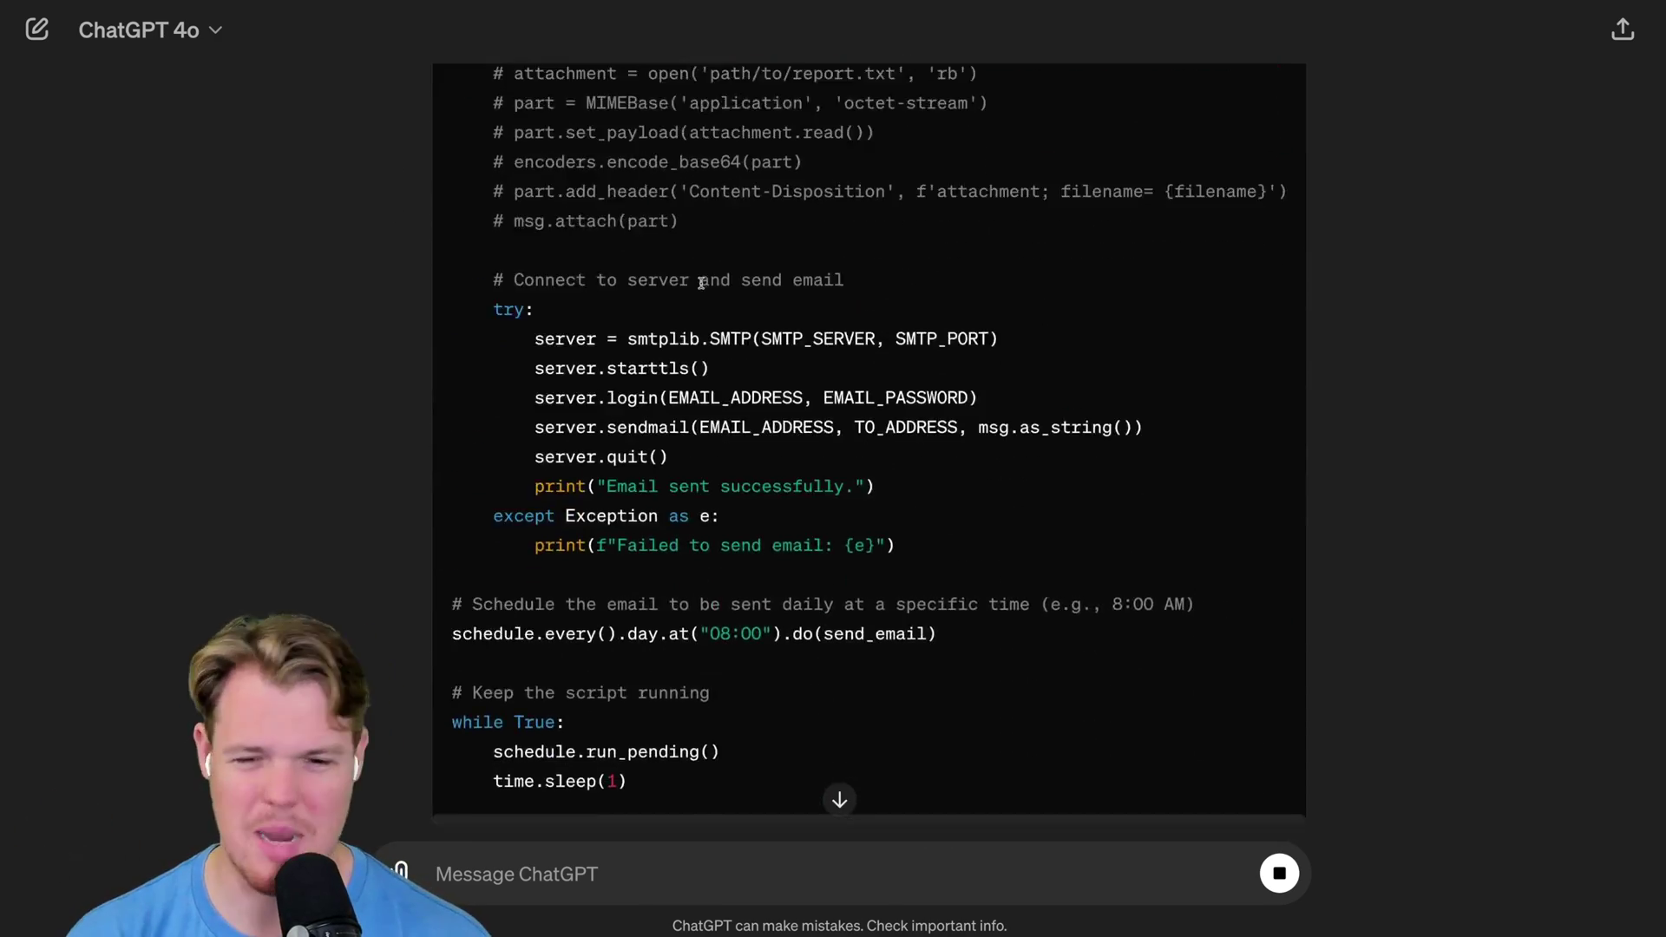
scroll(701, 282, "up", 15)
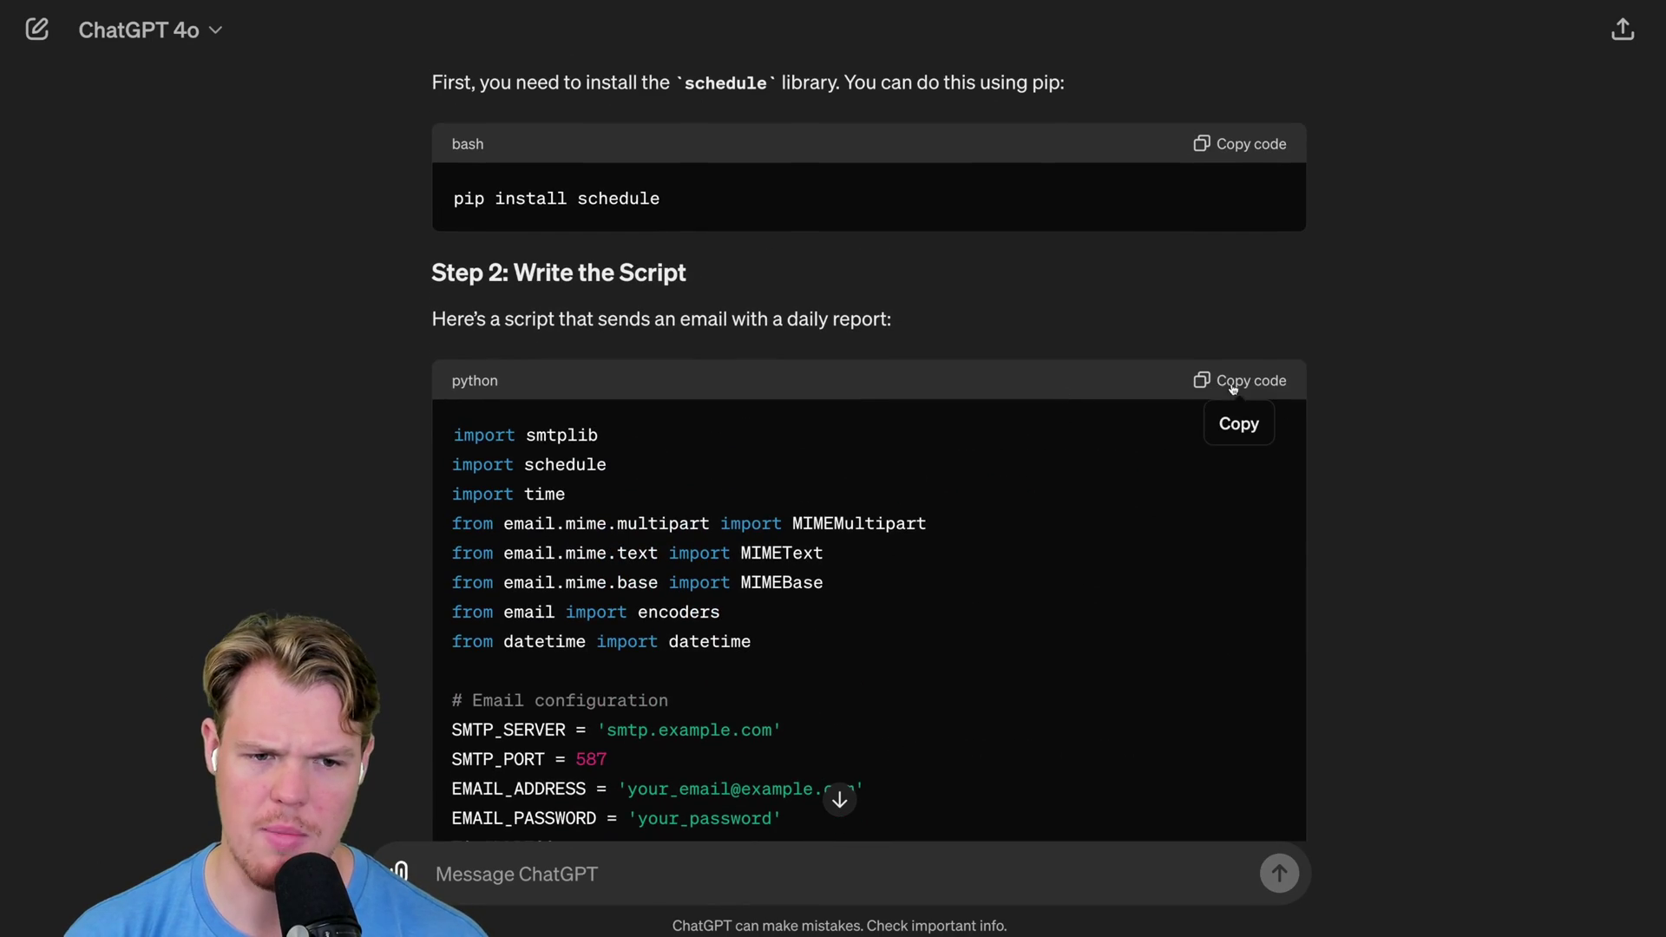
scroll(1071, 283, "down", 20)
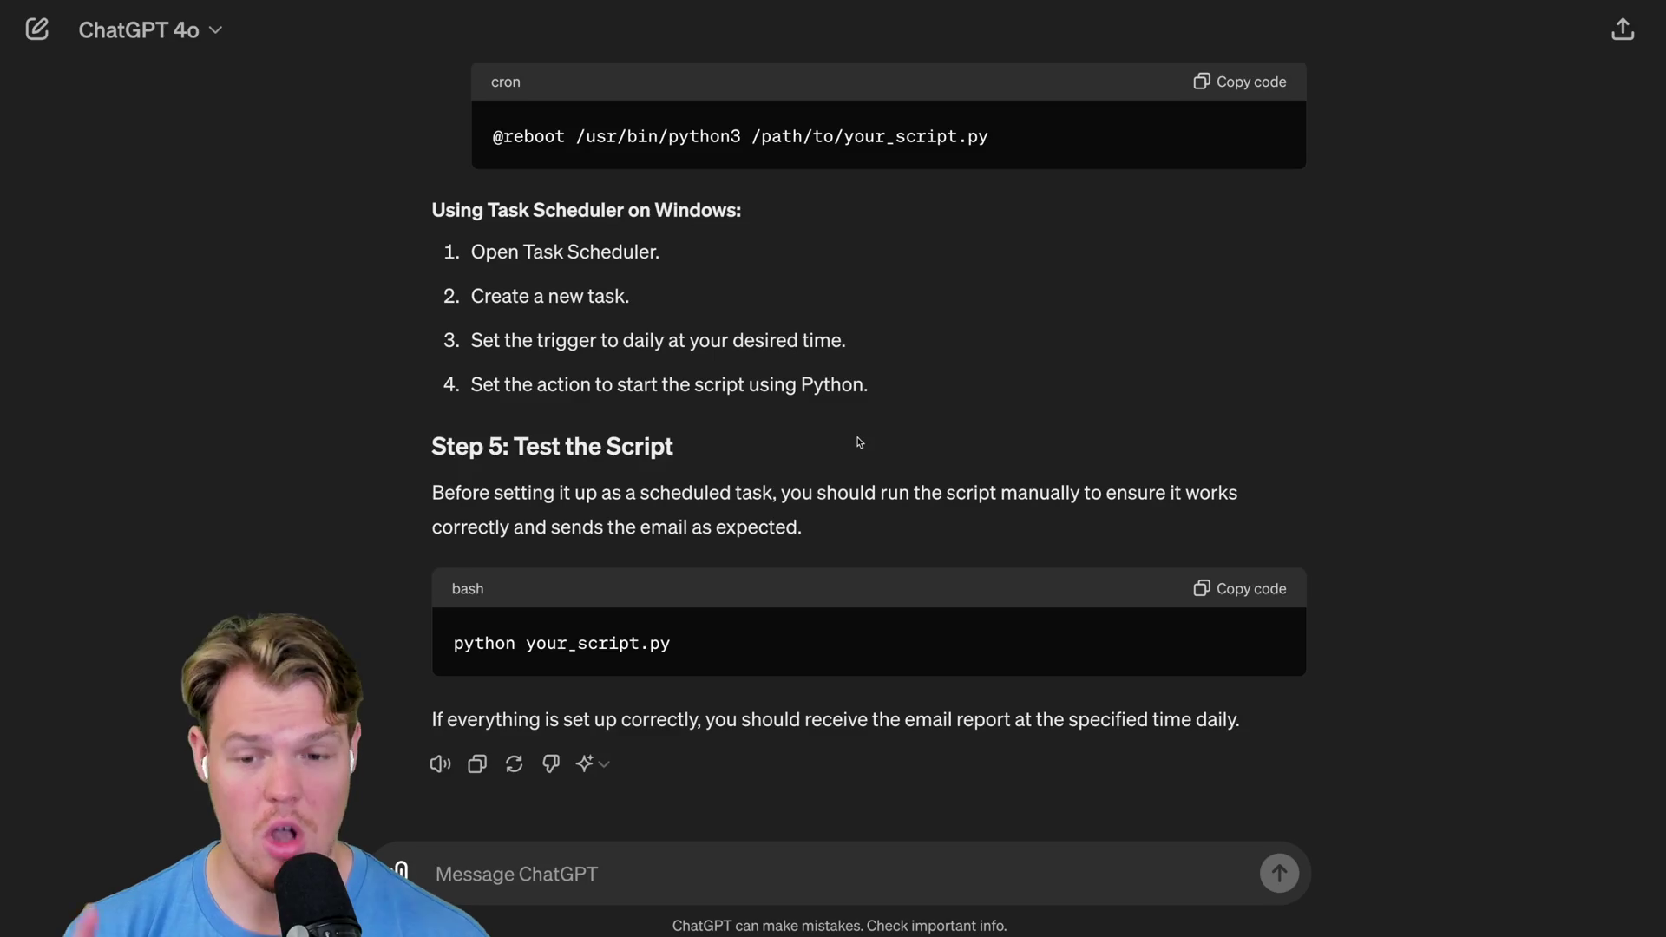
left_click(625, 770)
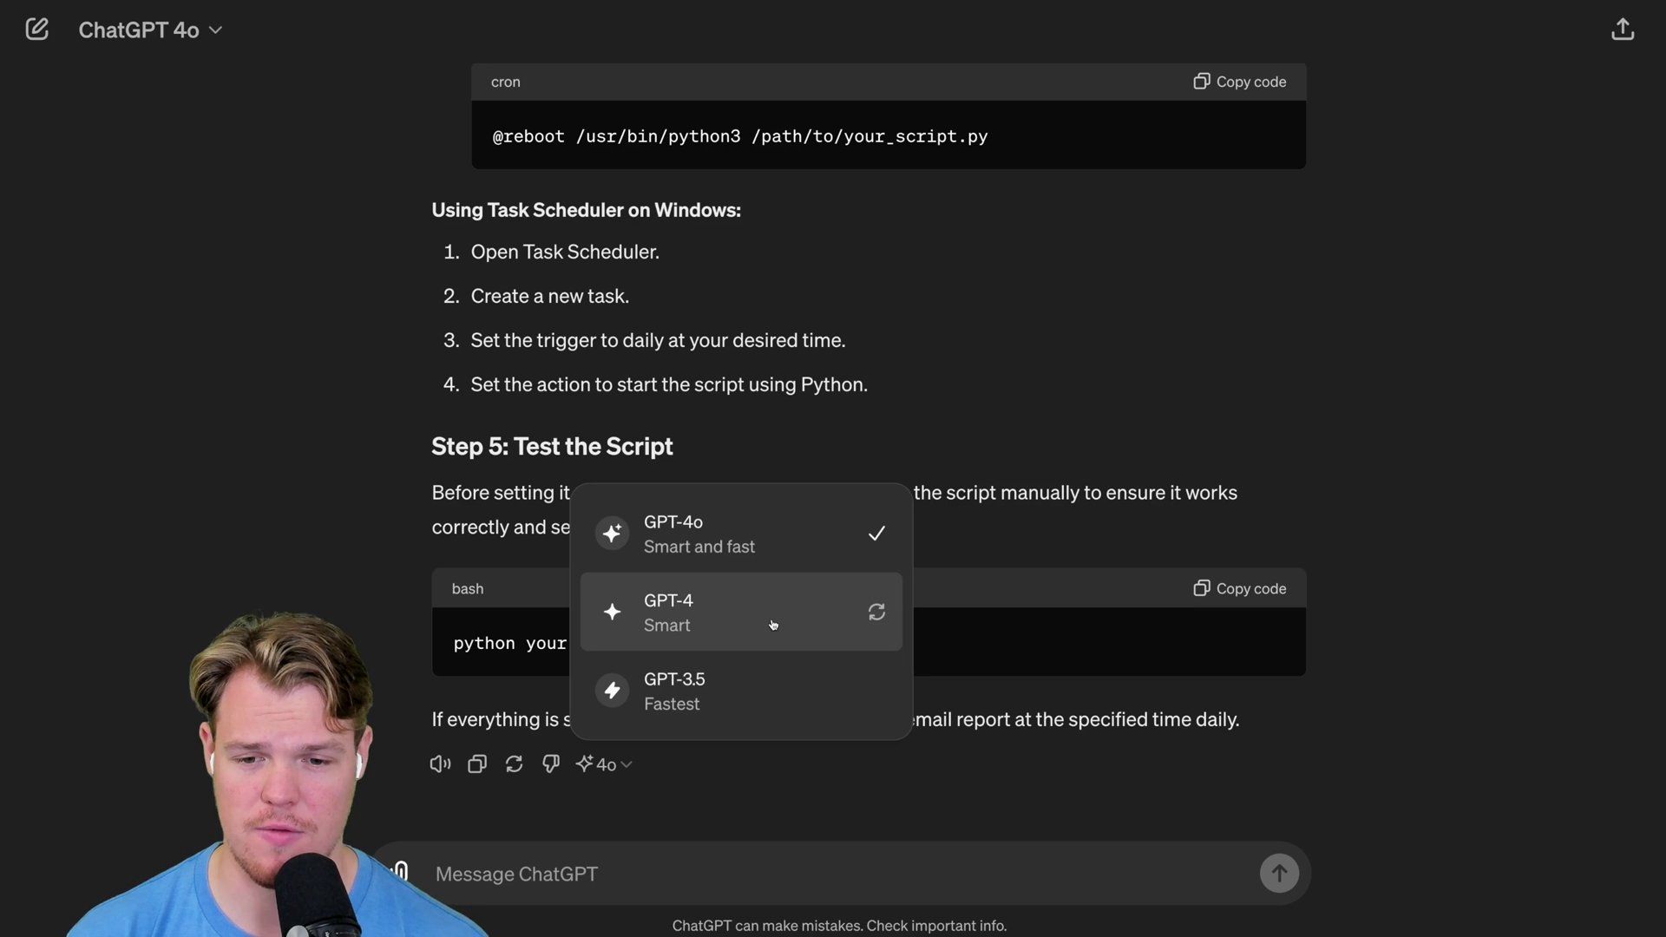
Regenerate the email-script reply with GPT-3.5, then regenerate it again with GPT-4o
left_click(733, 701)
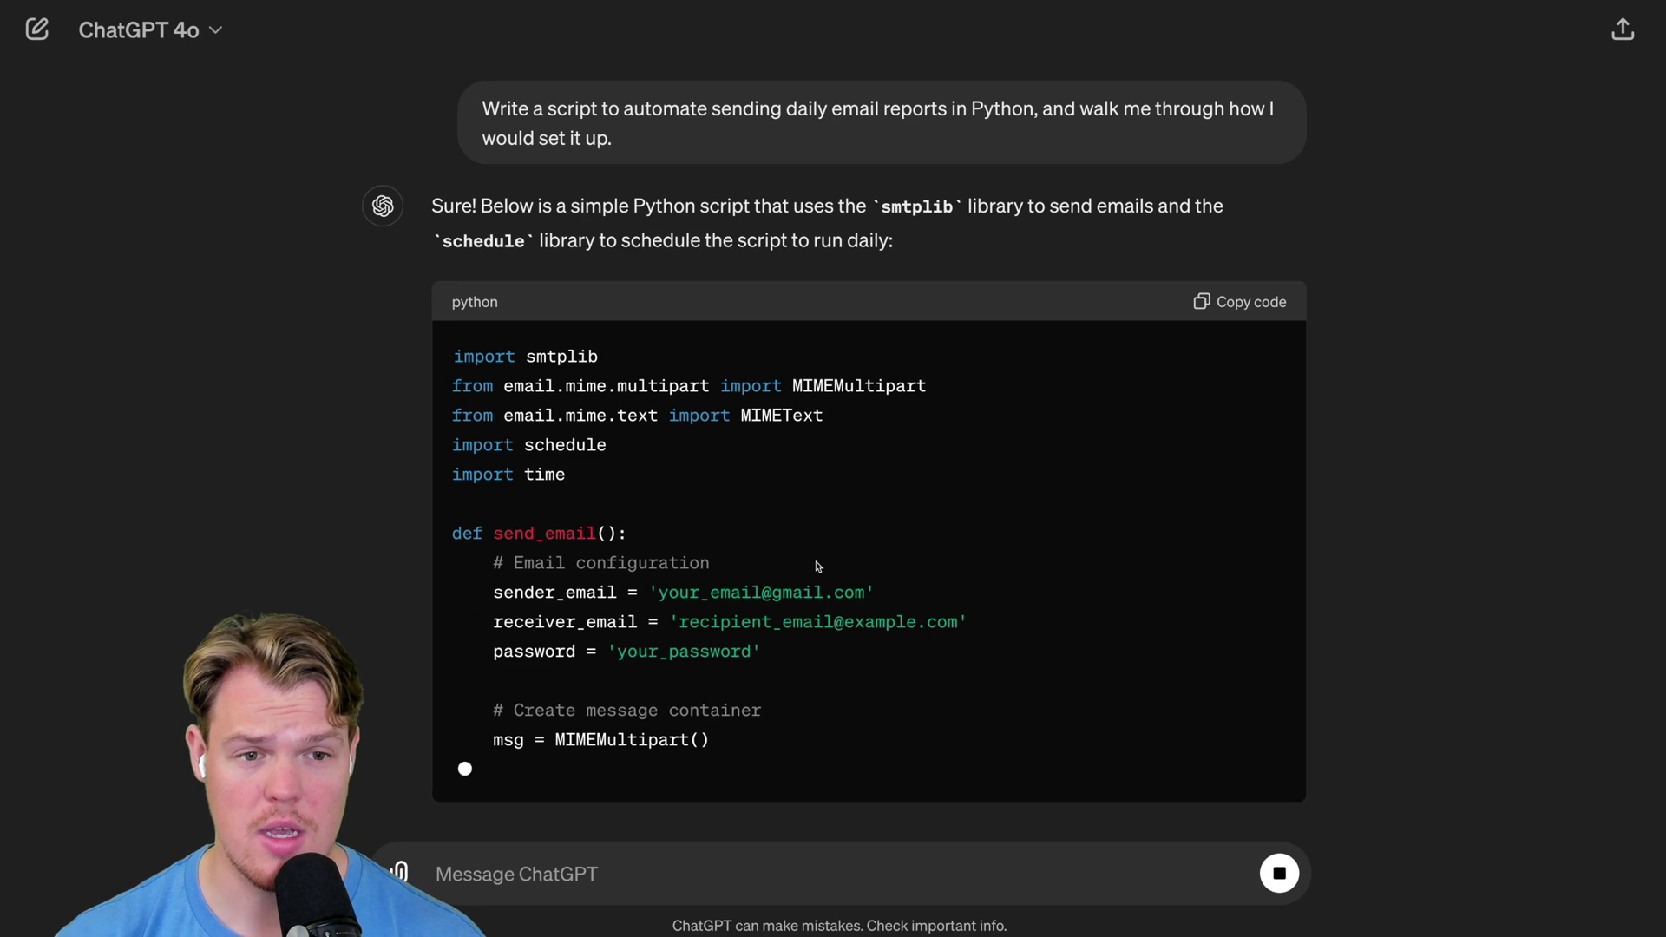
scroll(815, 566, "down", 10)
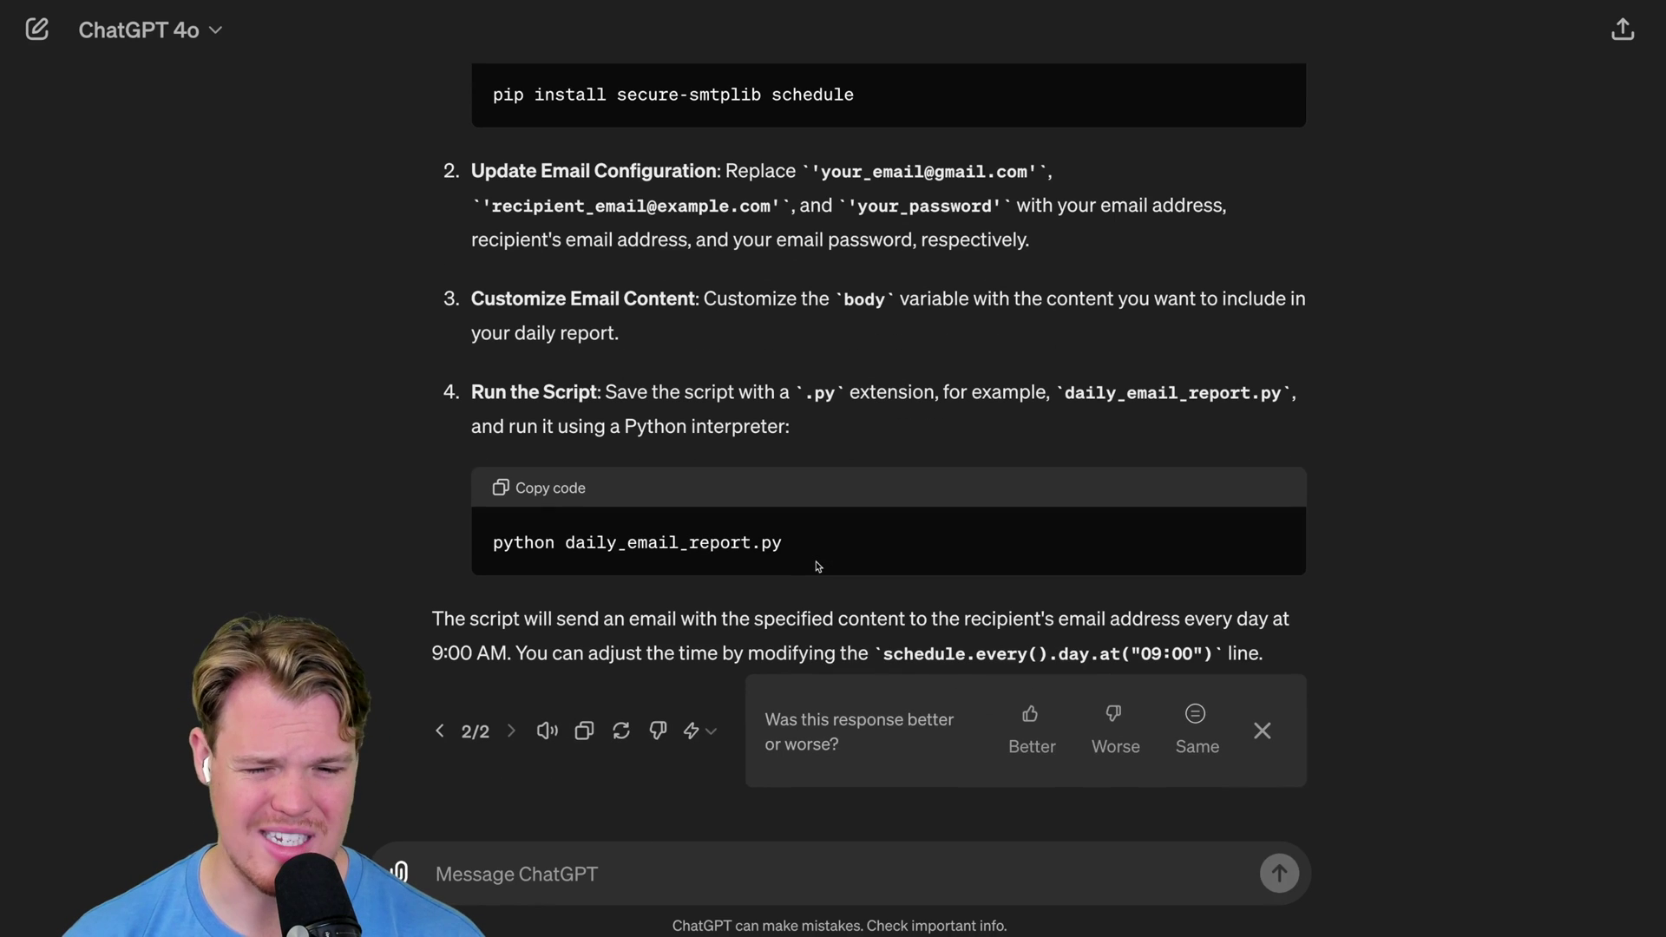
left_click(699, 731)
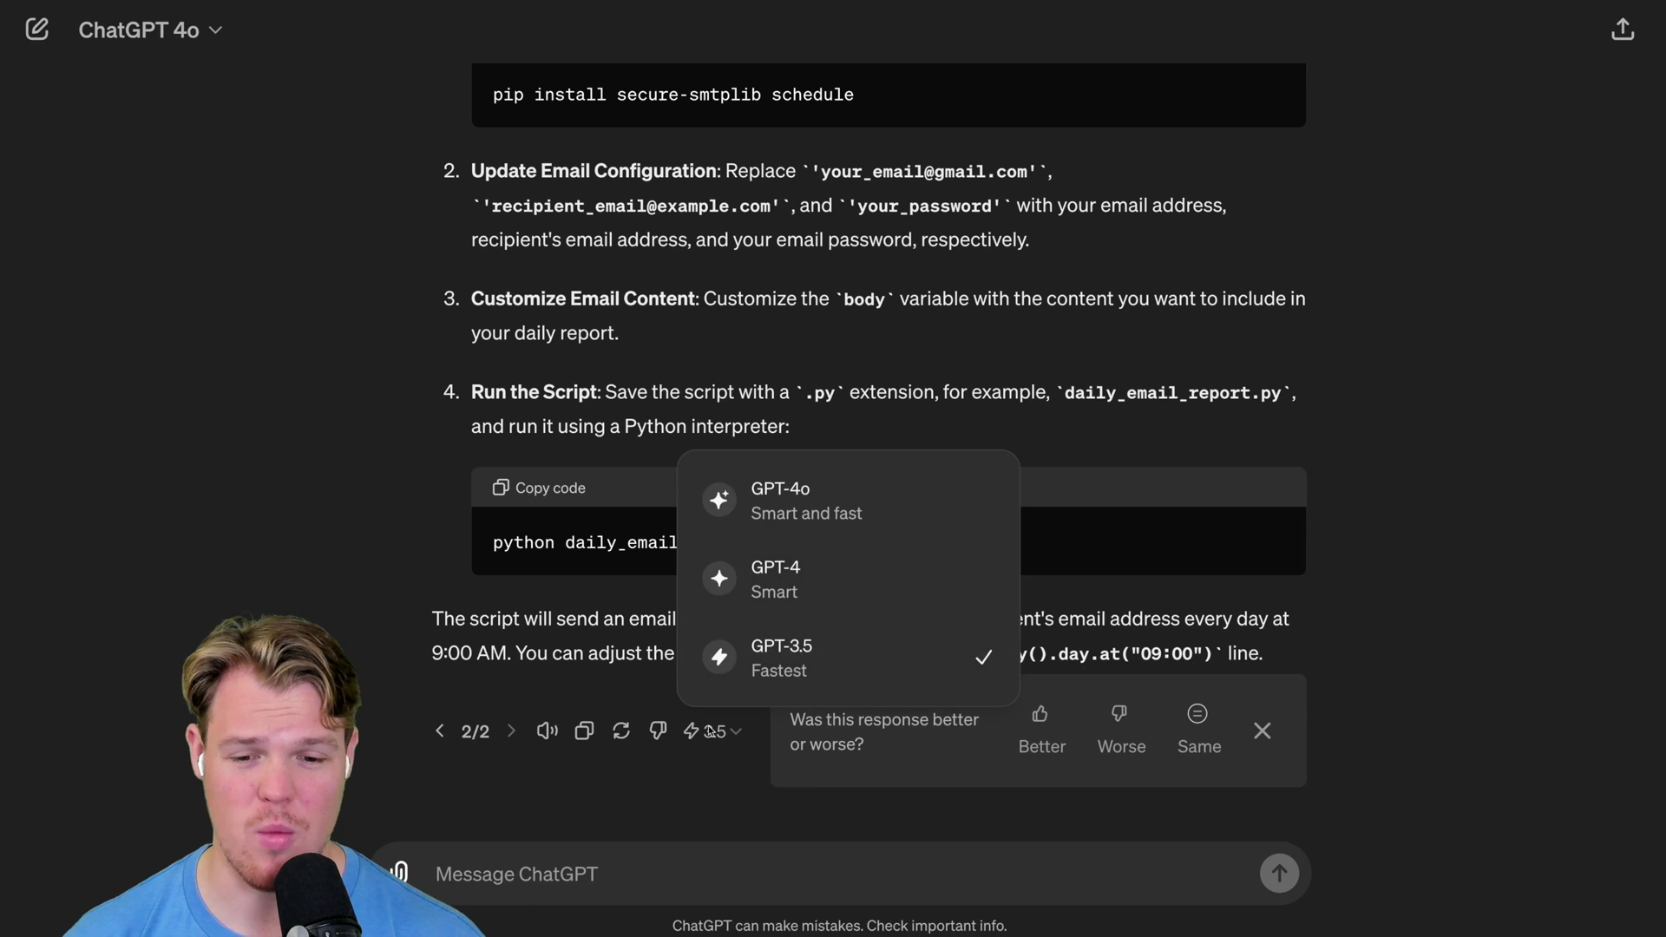
left_click(824, 512)
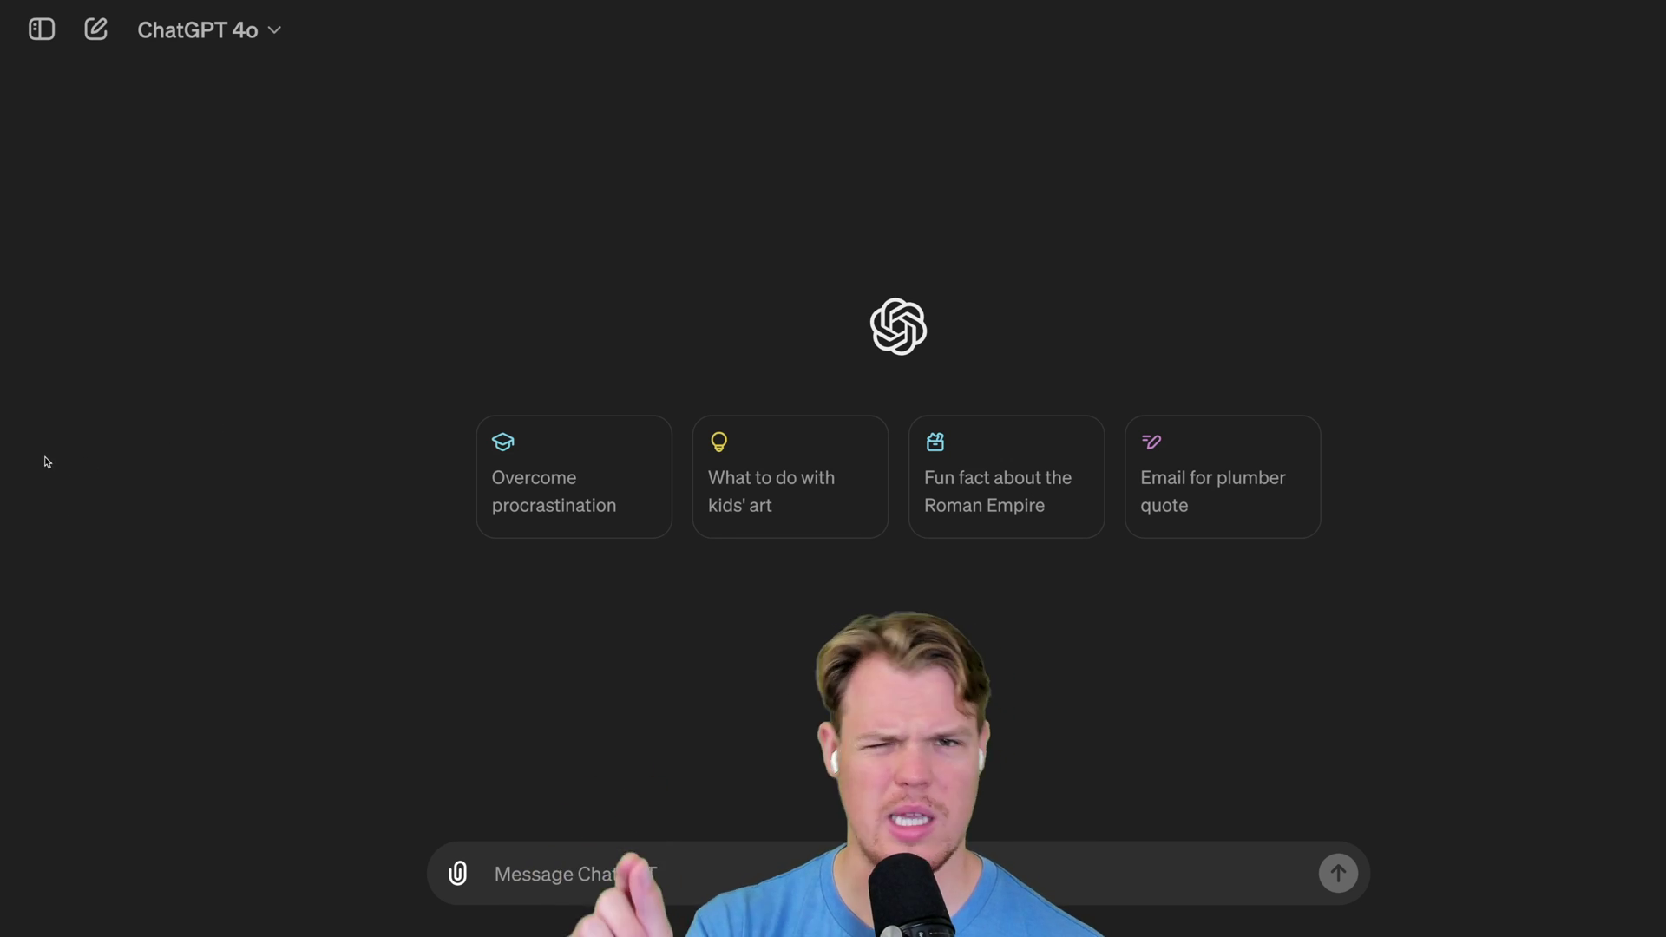
Reveal the sidebar's GPTs and chat history, open the account menu, then go to Explore GPTs
left_click(41, 30)
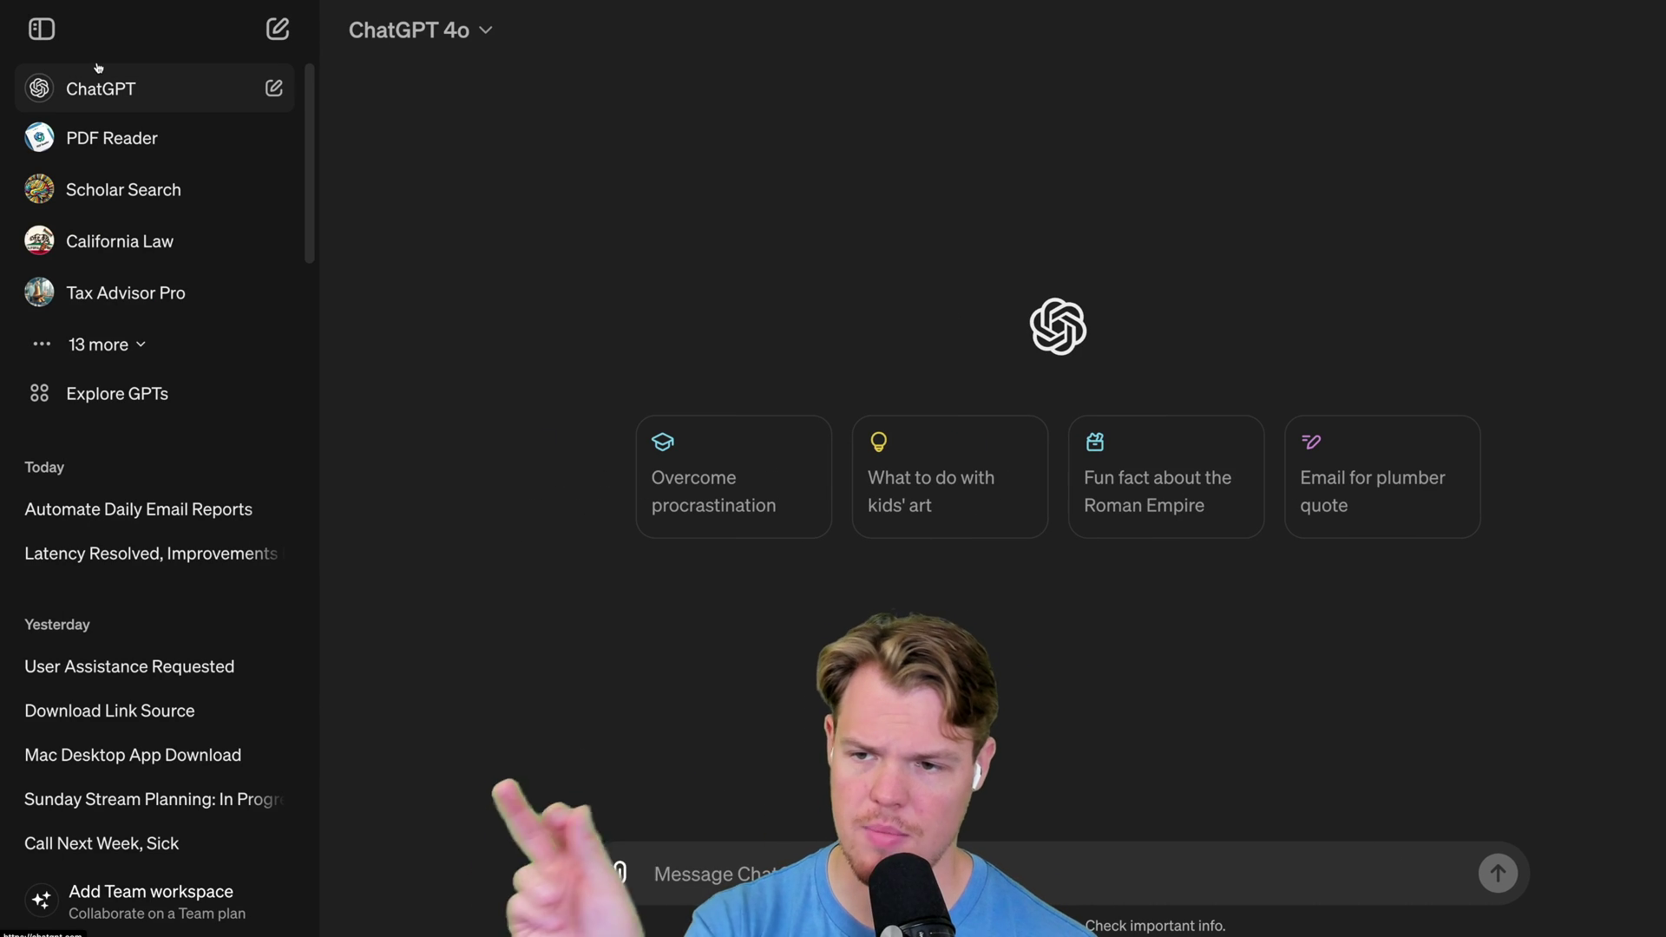
scroll(218, 441, "down", 1)
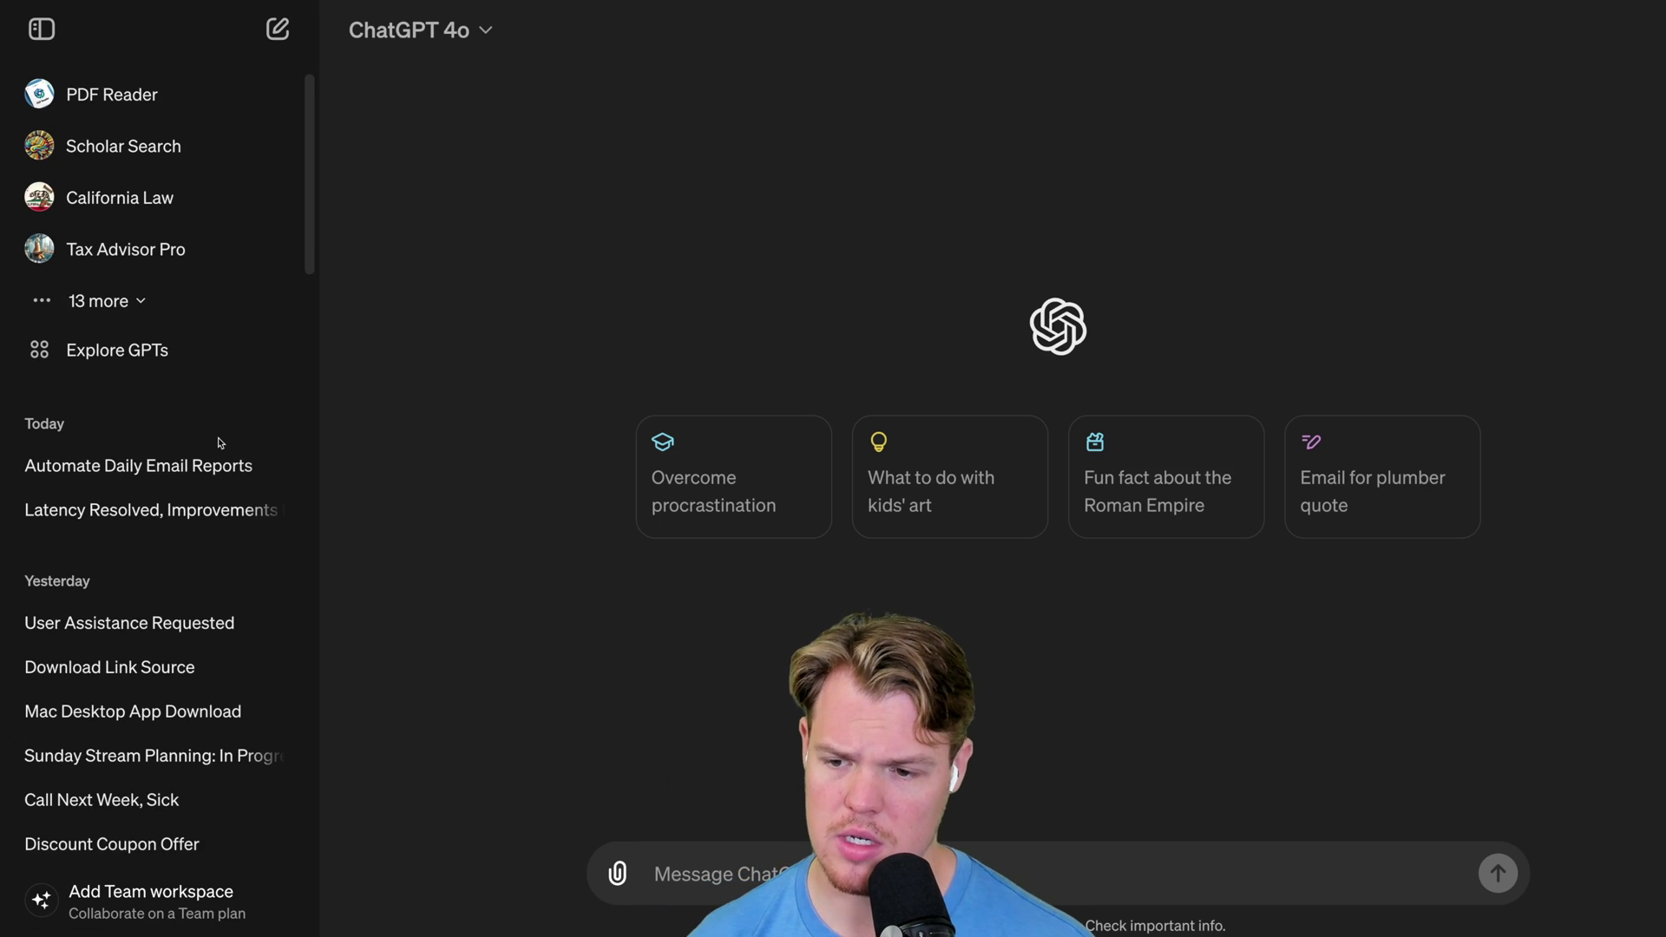
scroll(220, 442, "up", 1)
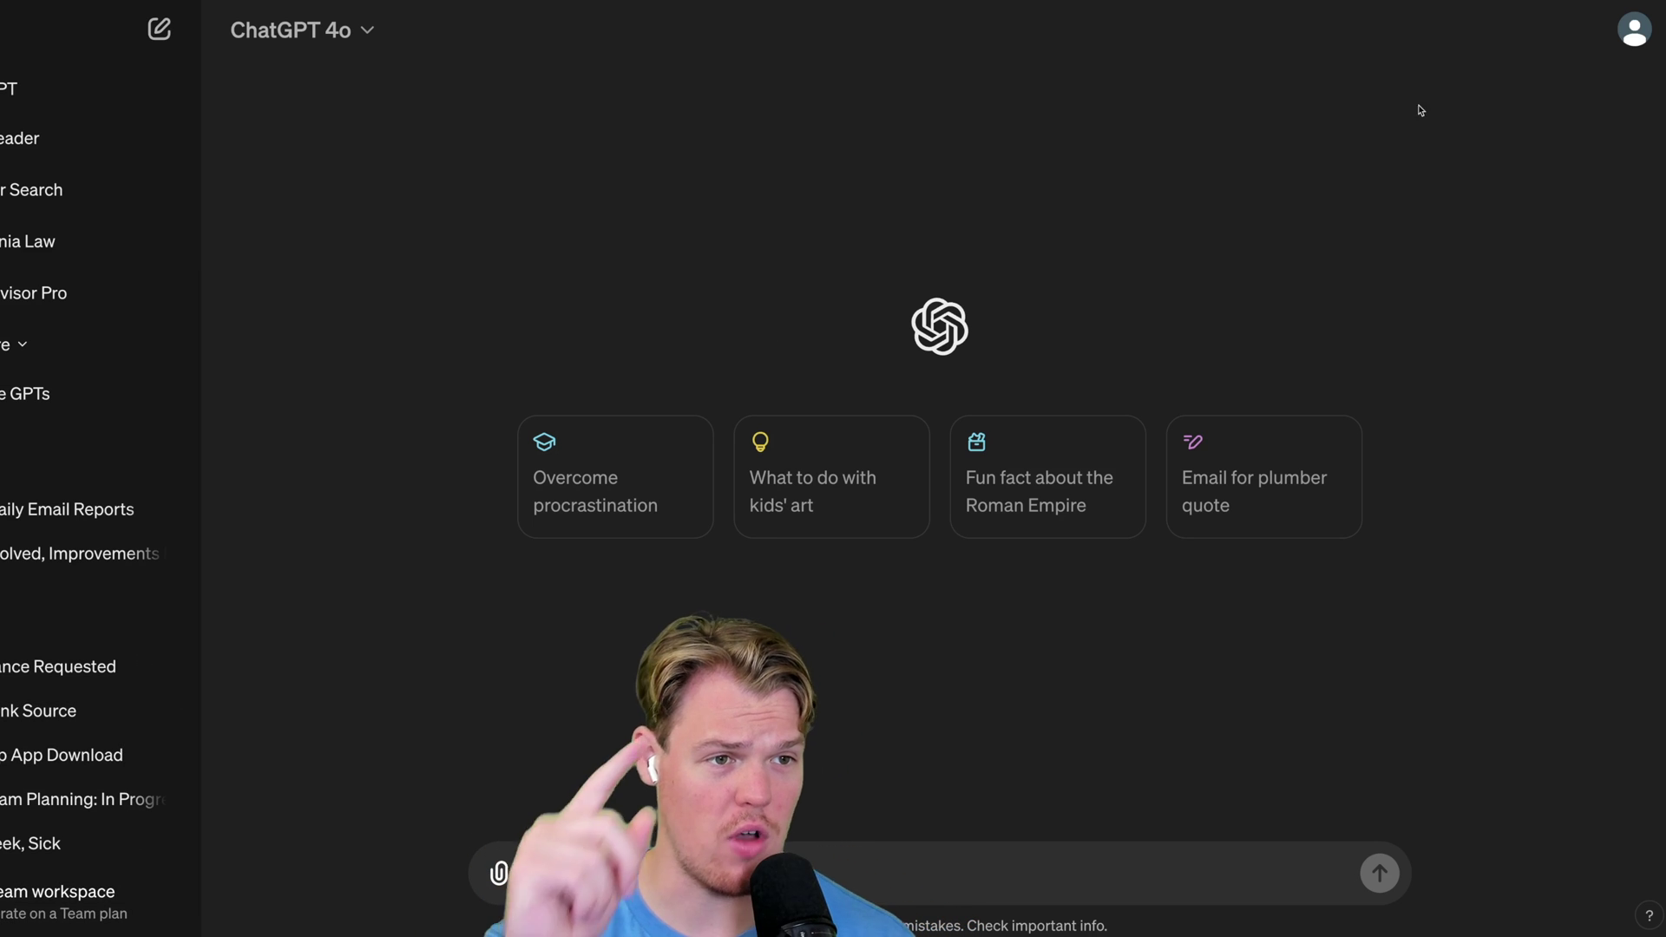
left_click(1637, 52)
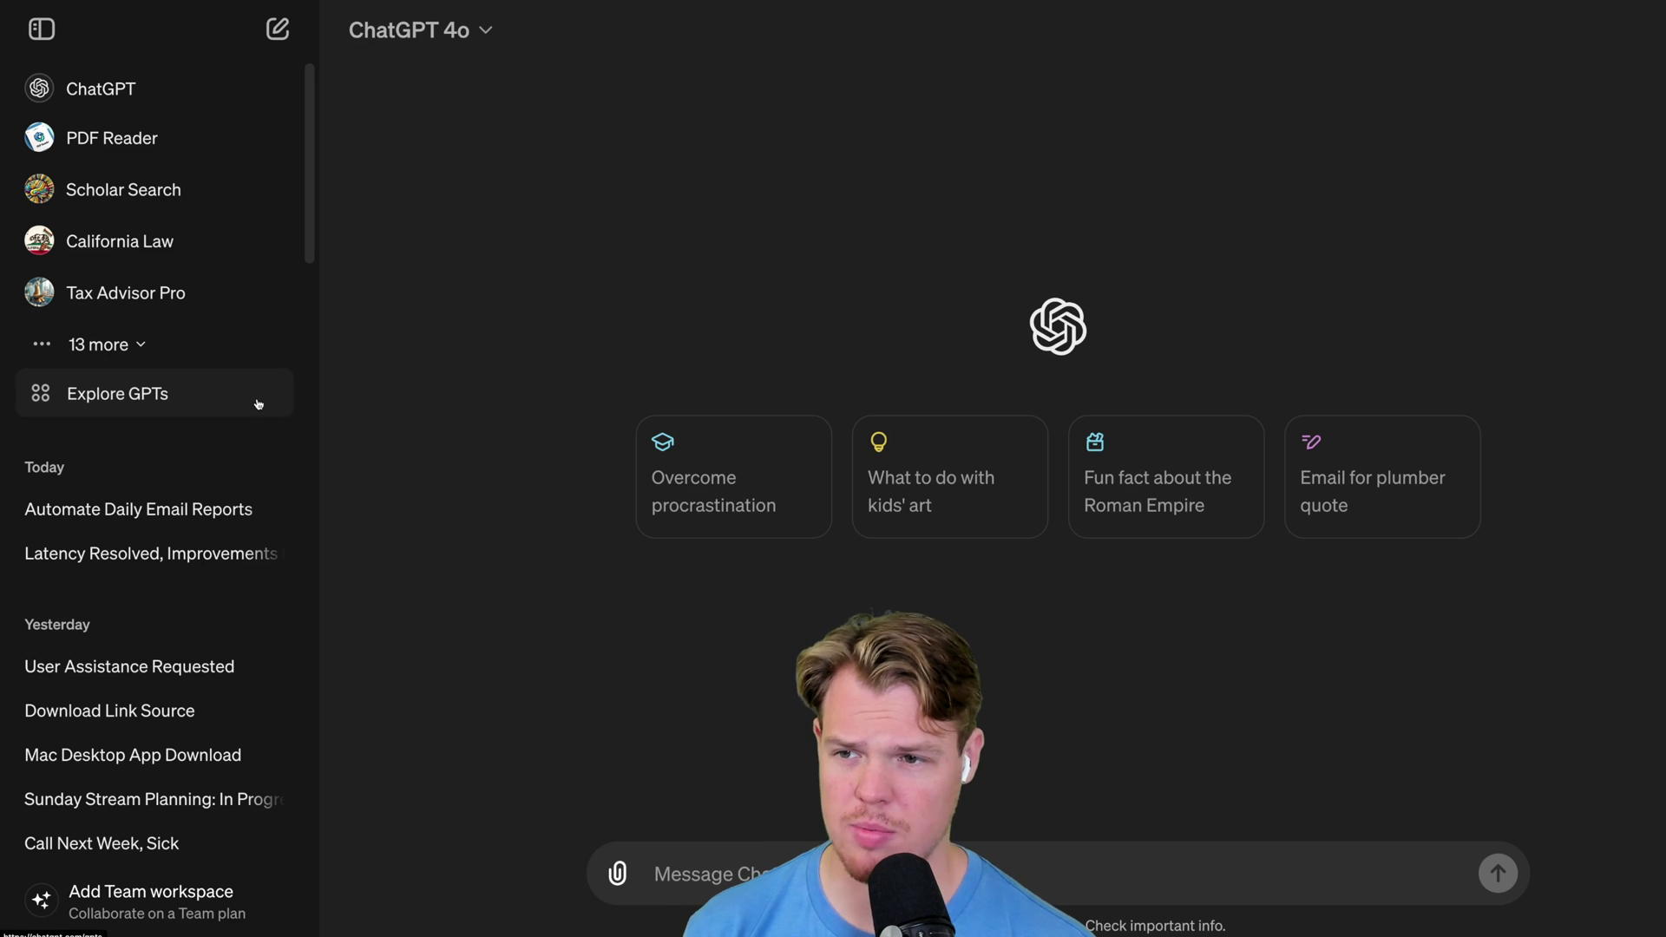
left_click(258, 403)
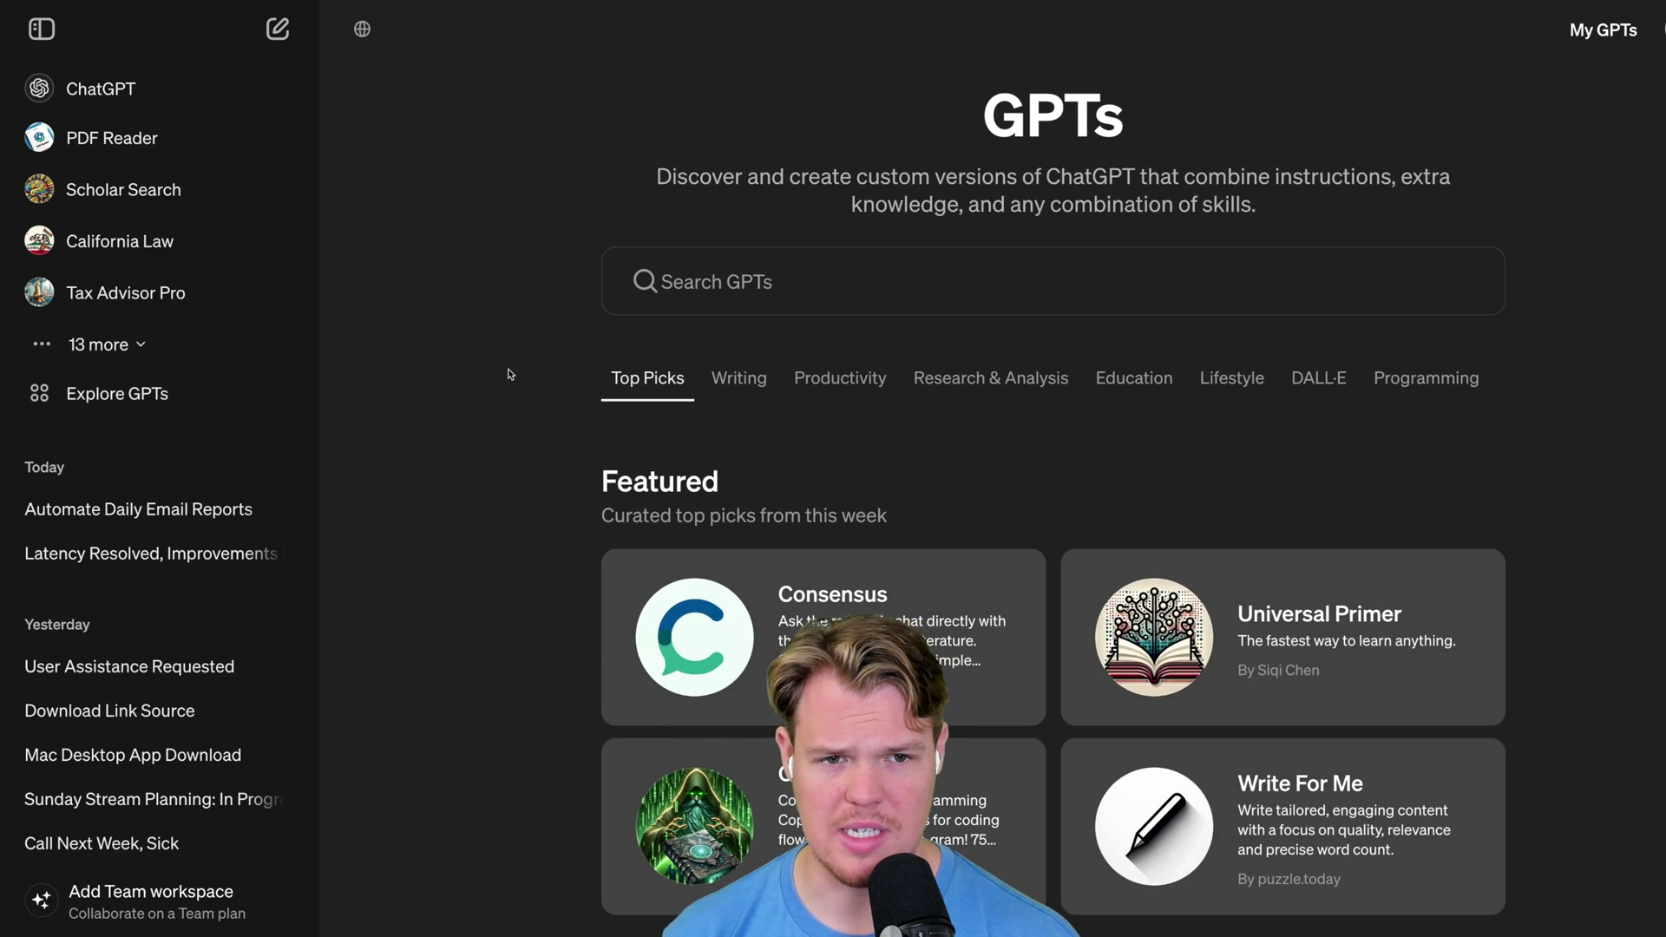
Collapse the sidebar, browse the Explore GPTs listings, and start a new GPT with + Create
left_click(66, 33)
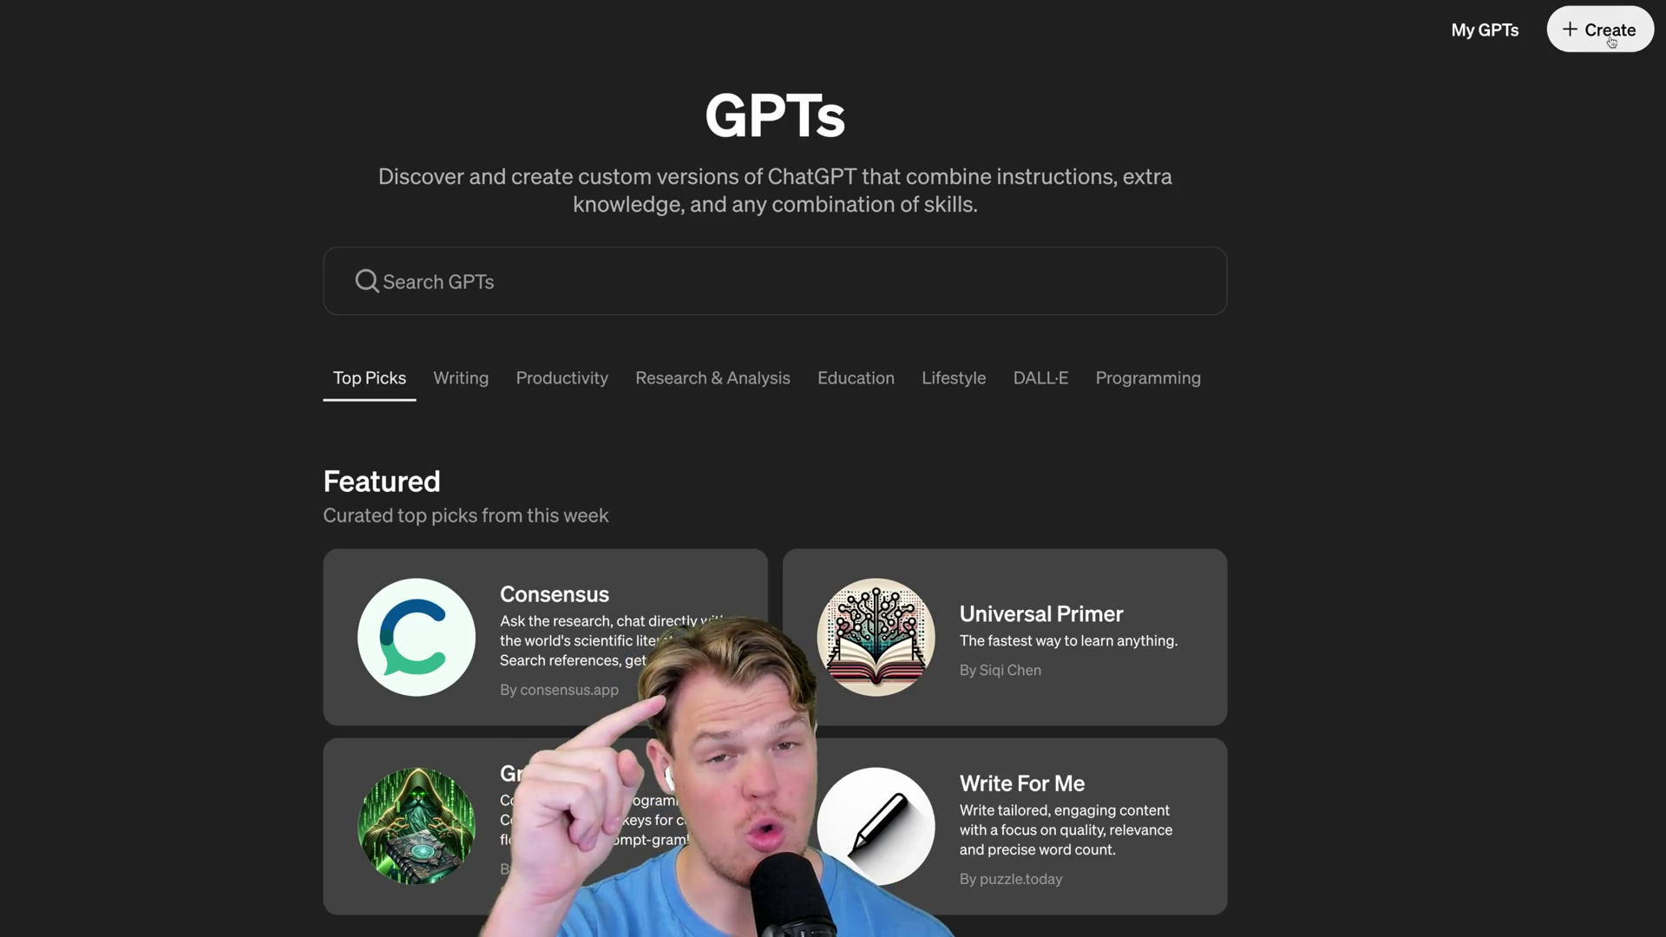
scroll(1541, 174, "down", 15)
scroll(1520, 196, "up", 15)
scroll(1520, 195, "down", 5)
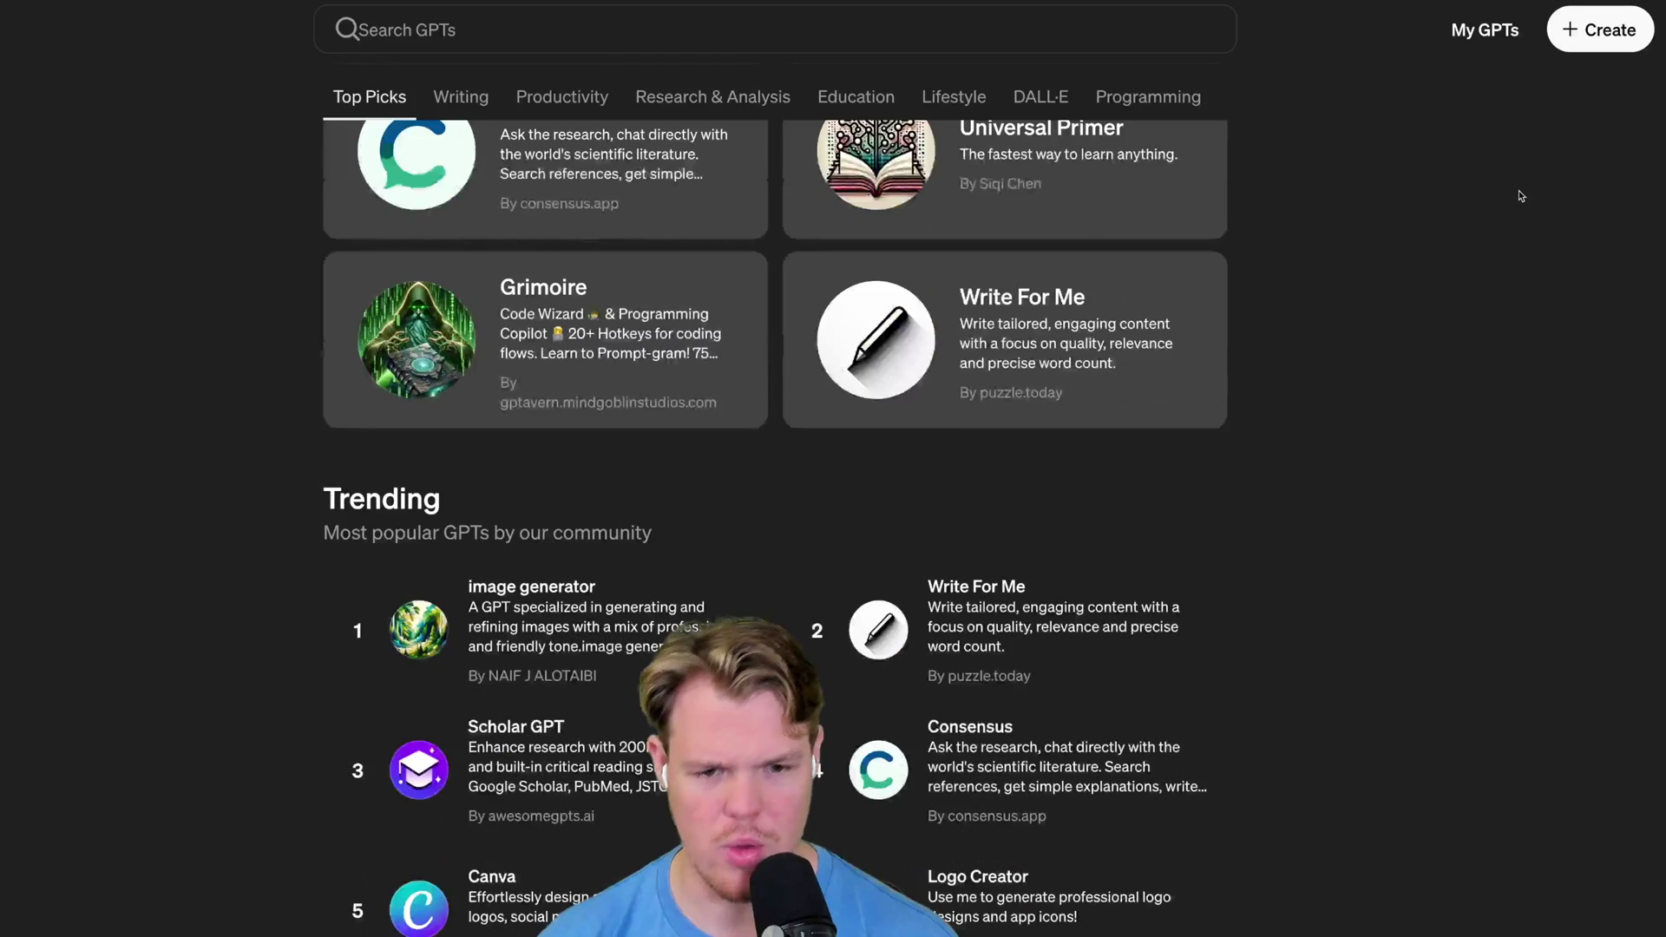
scroll(1518, 193, "up", 5)
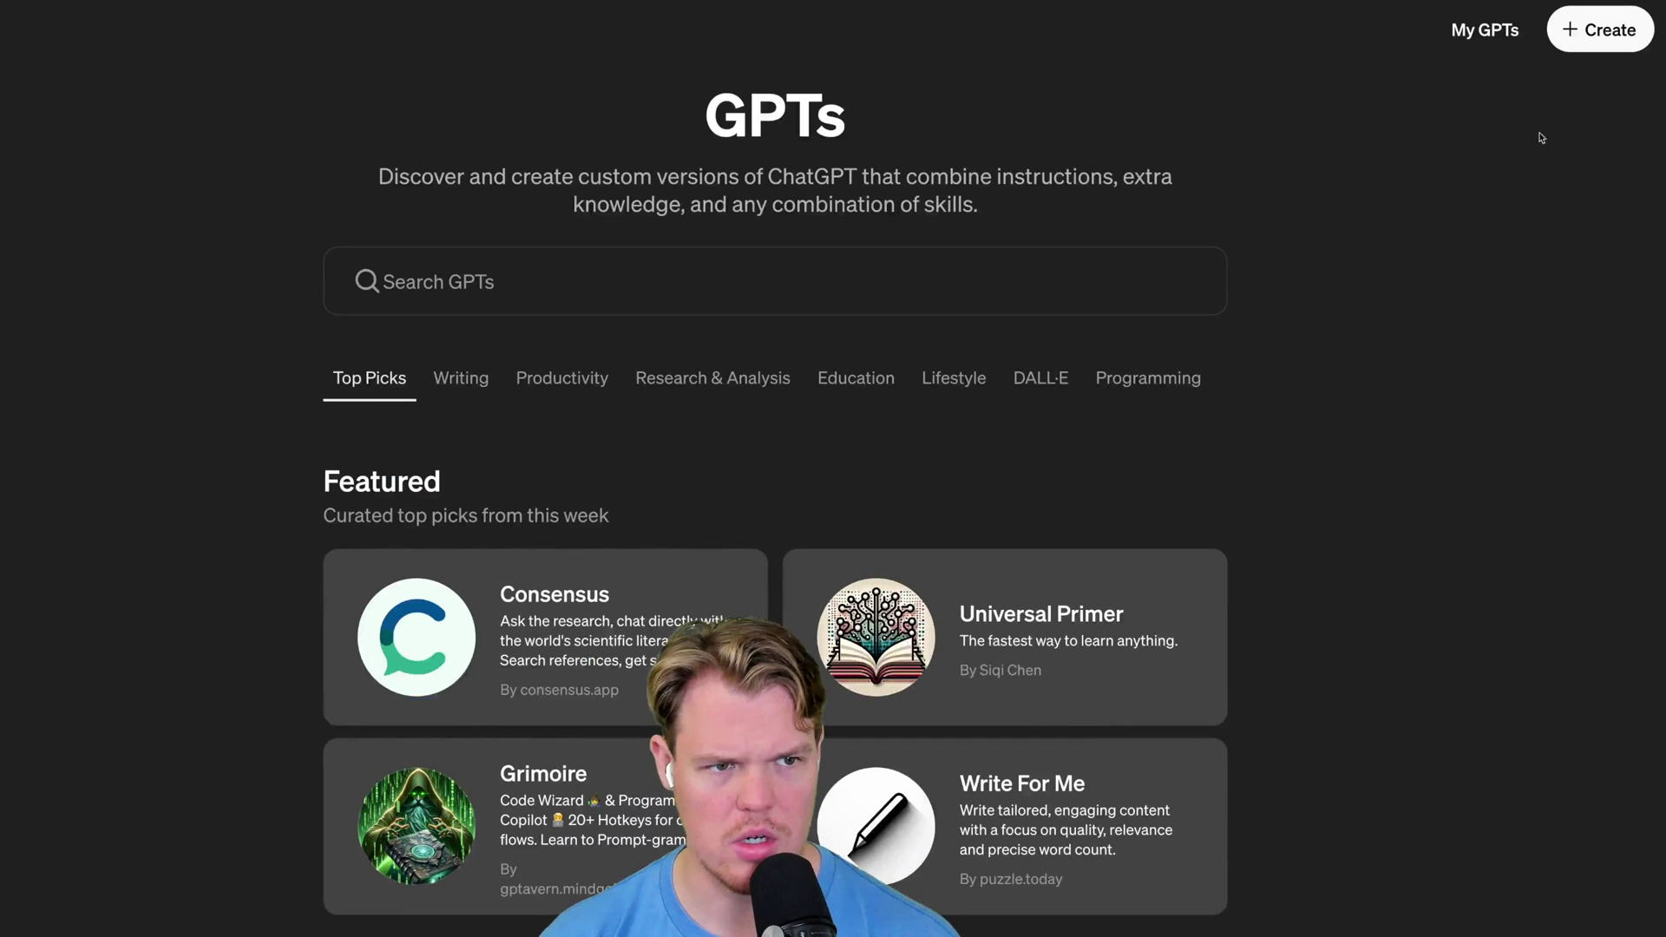
left_click(1593, 41)
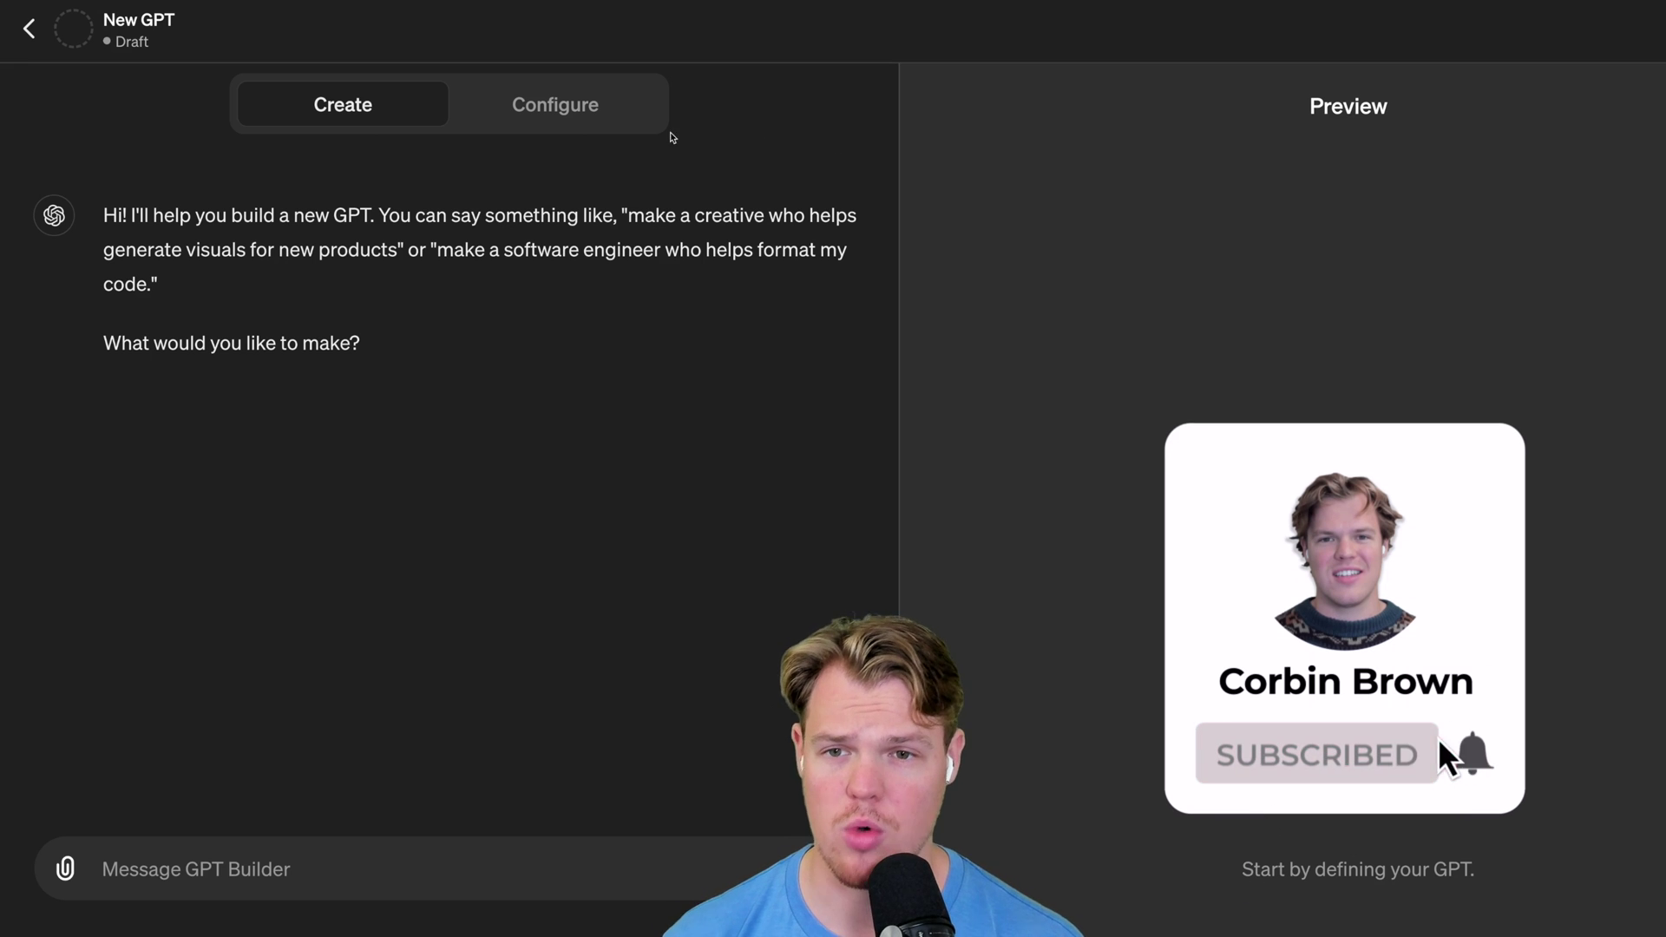
Switch the new GPT builder to the Configure tab and scroll through its form fields
left_click(560, 109)
scroll(580, 226, "down", 1)
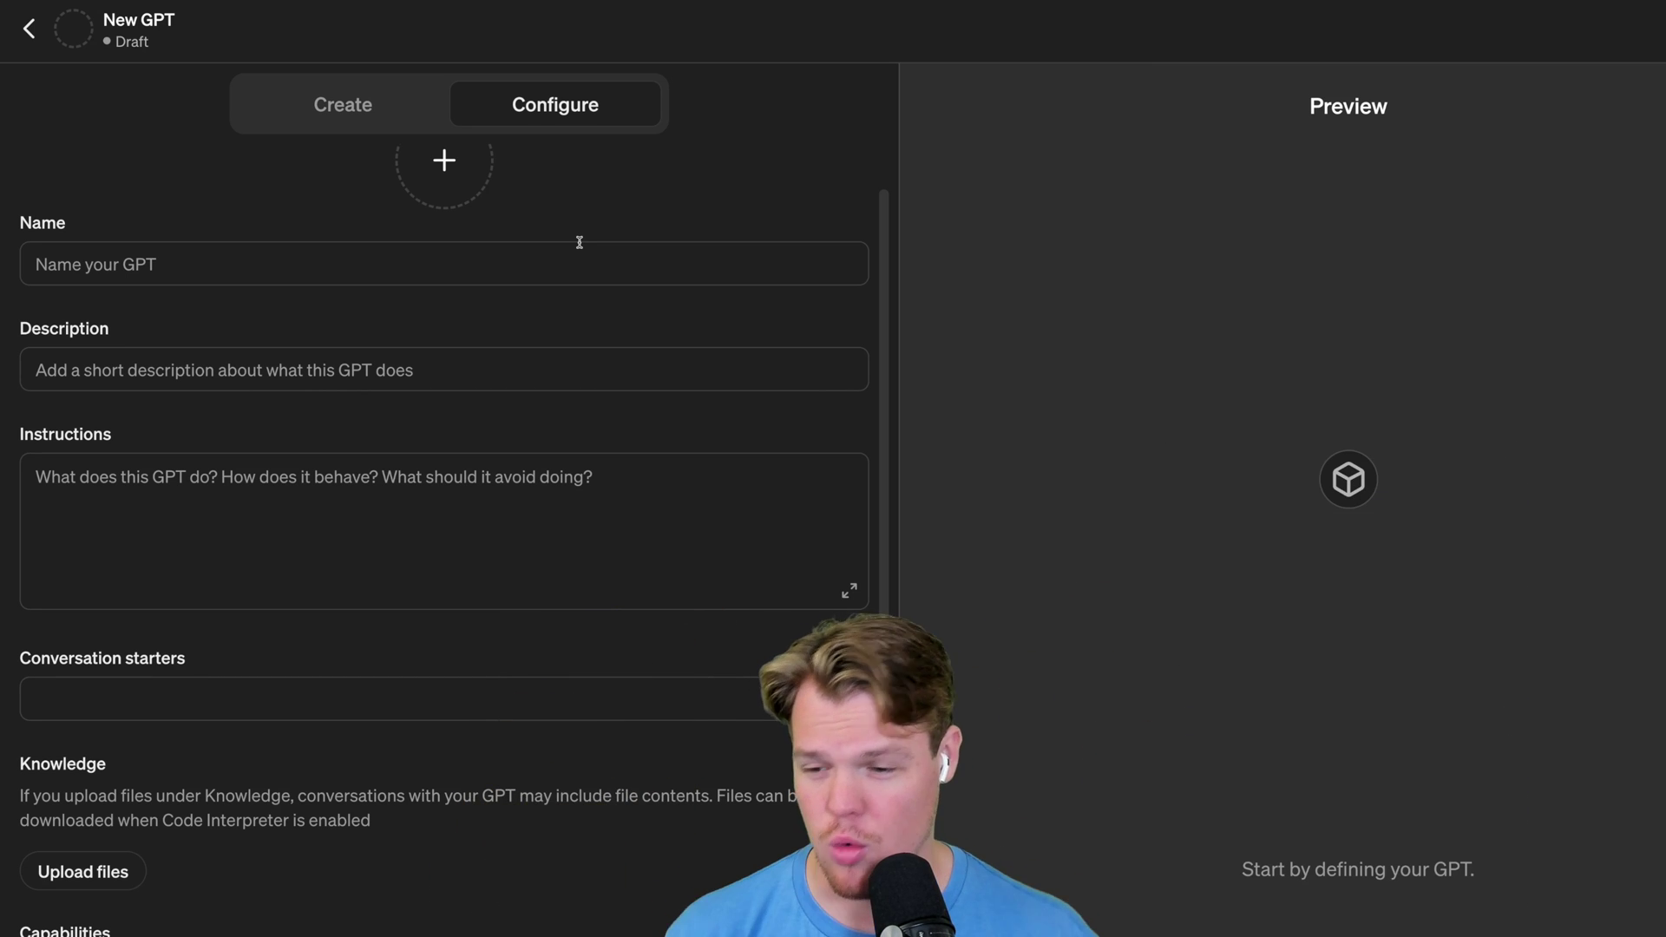
scroll(580, 242, "down", 4)
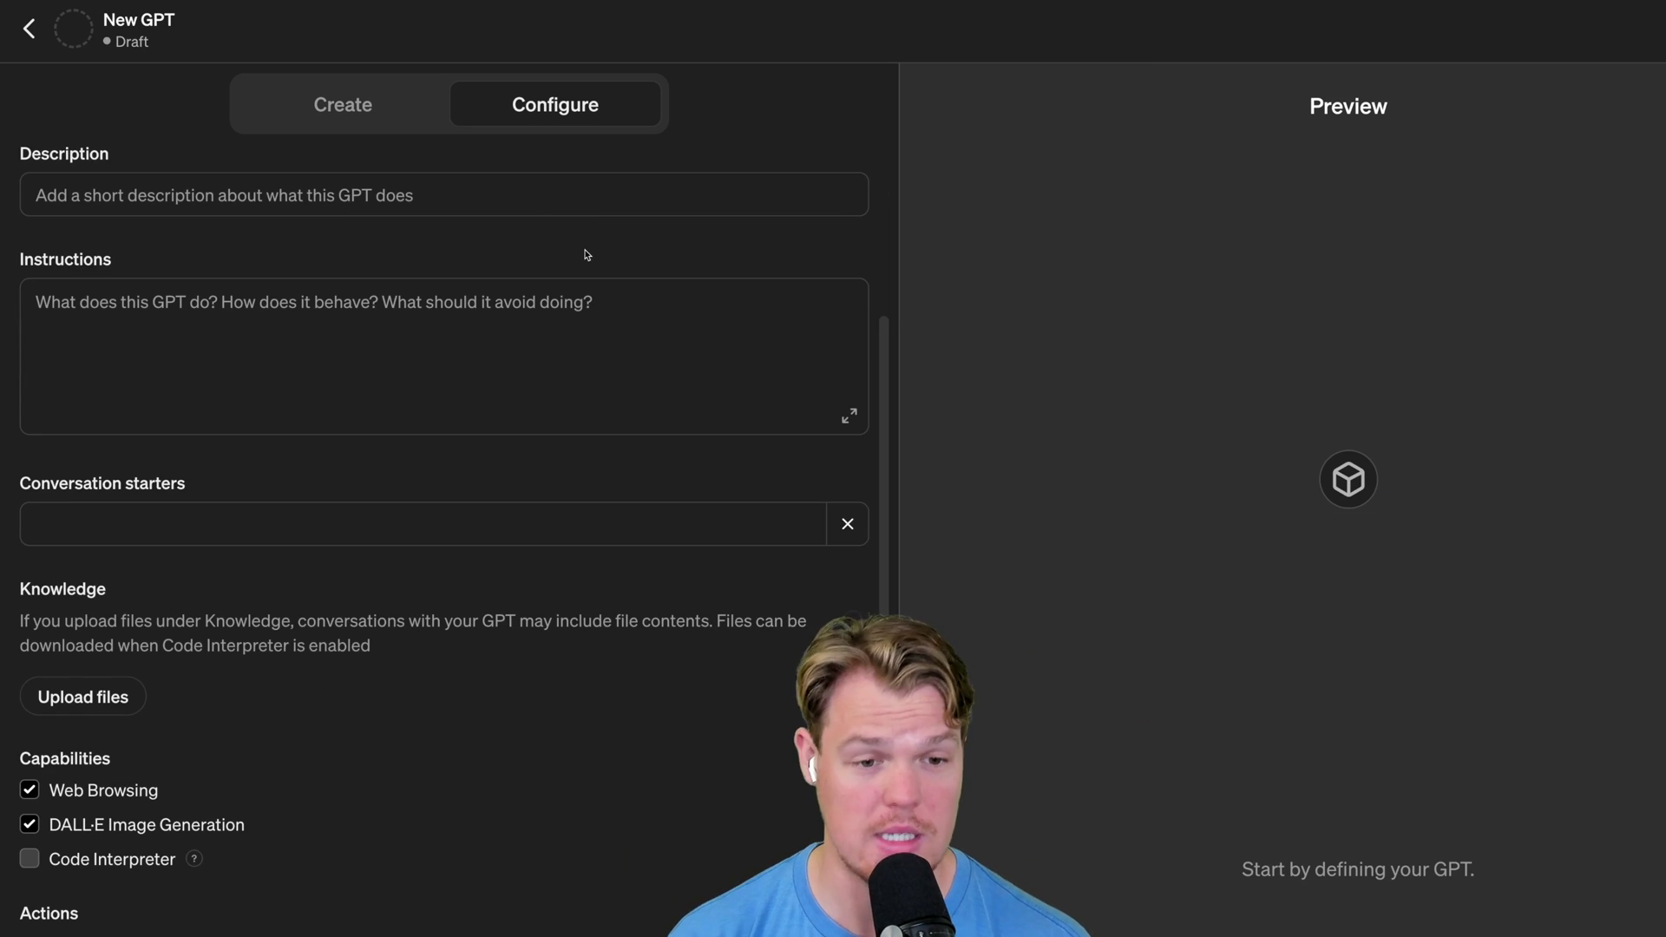
scroll(587, 254, "down", 1)
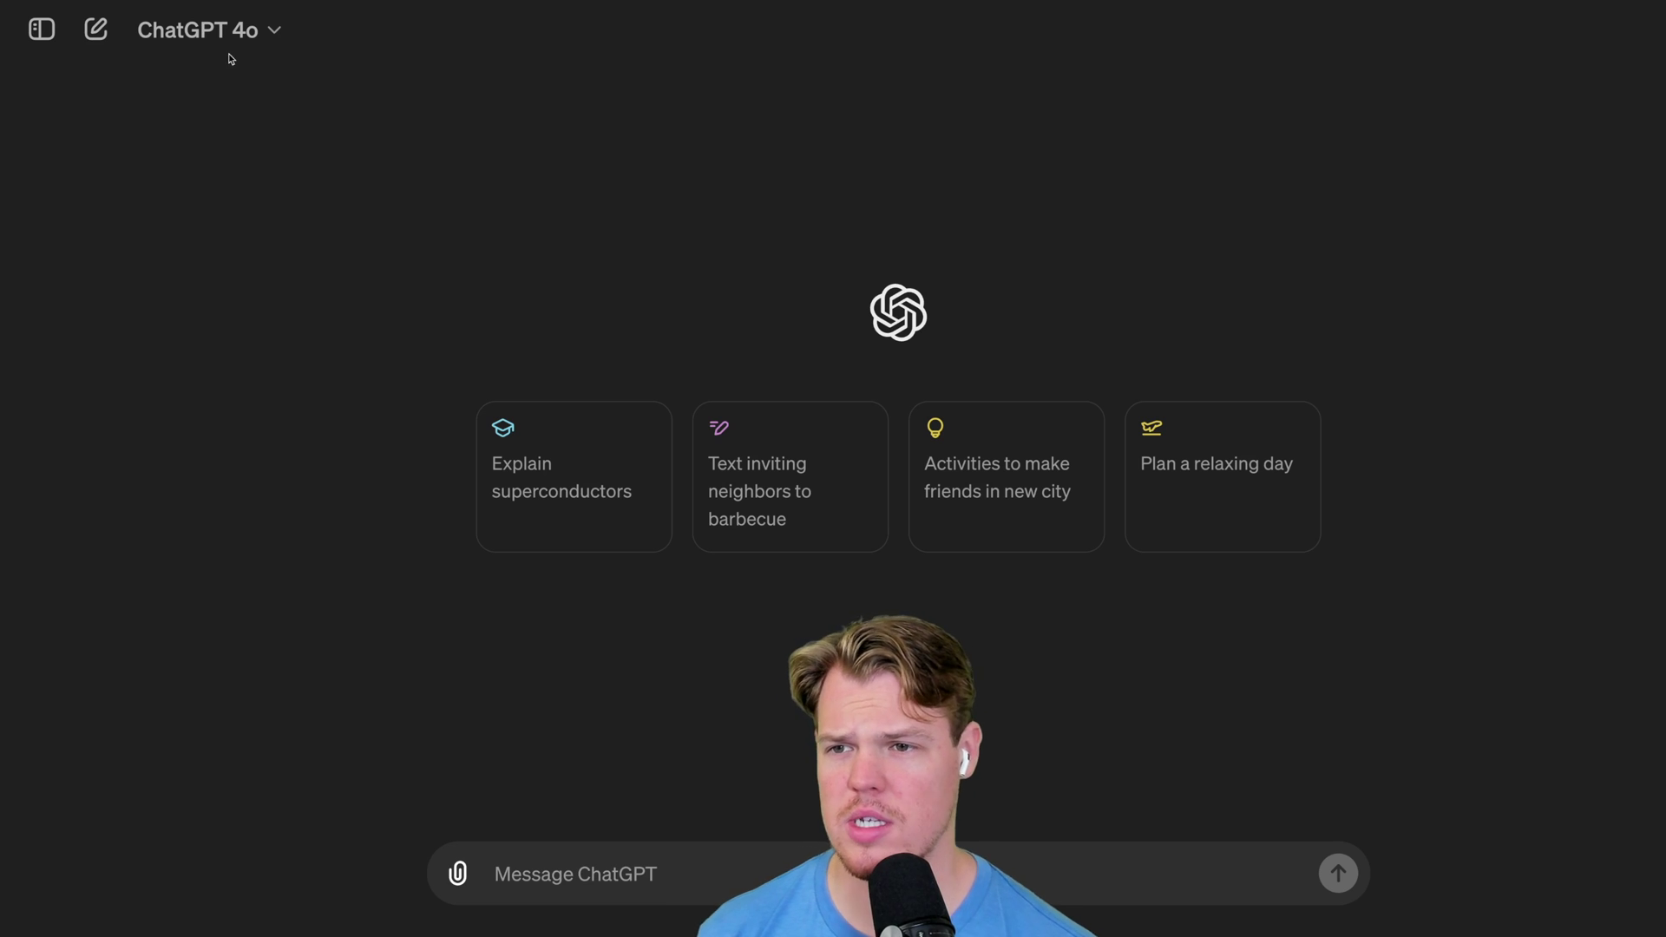
Open the ChatGPT 4o model dropdown to see the available models
left_click(236, 30)
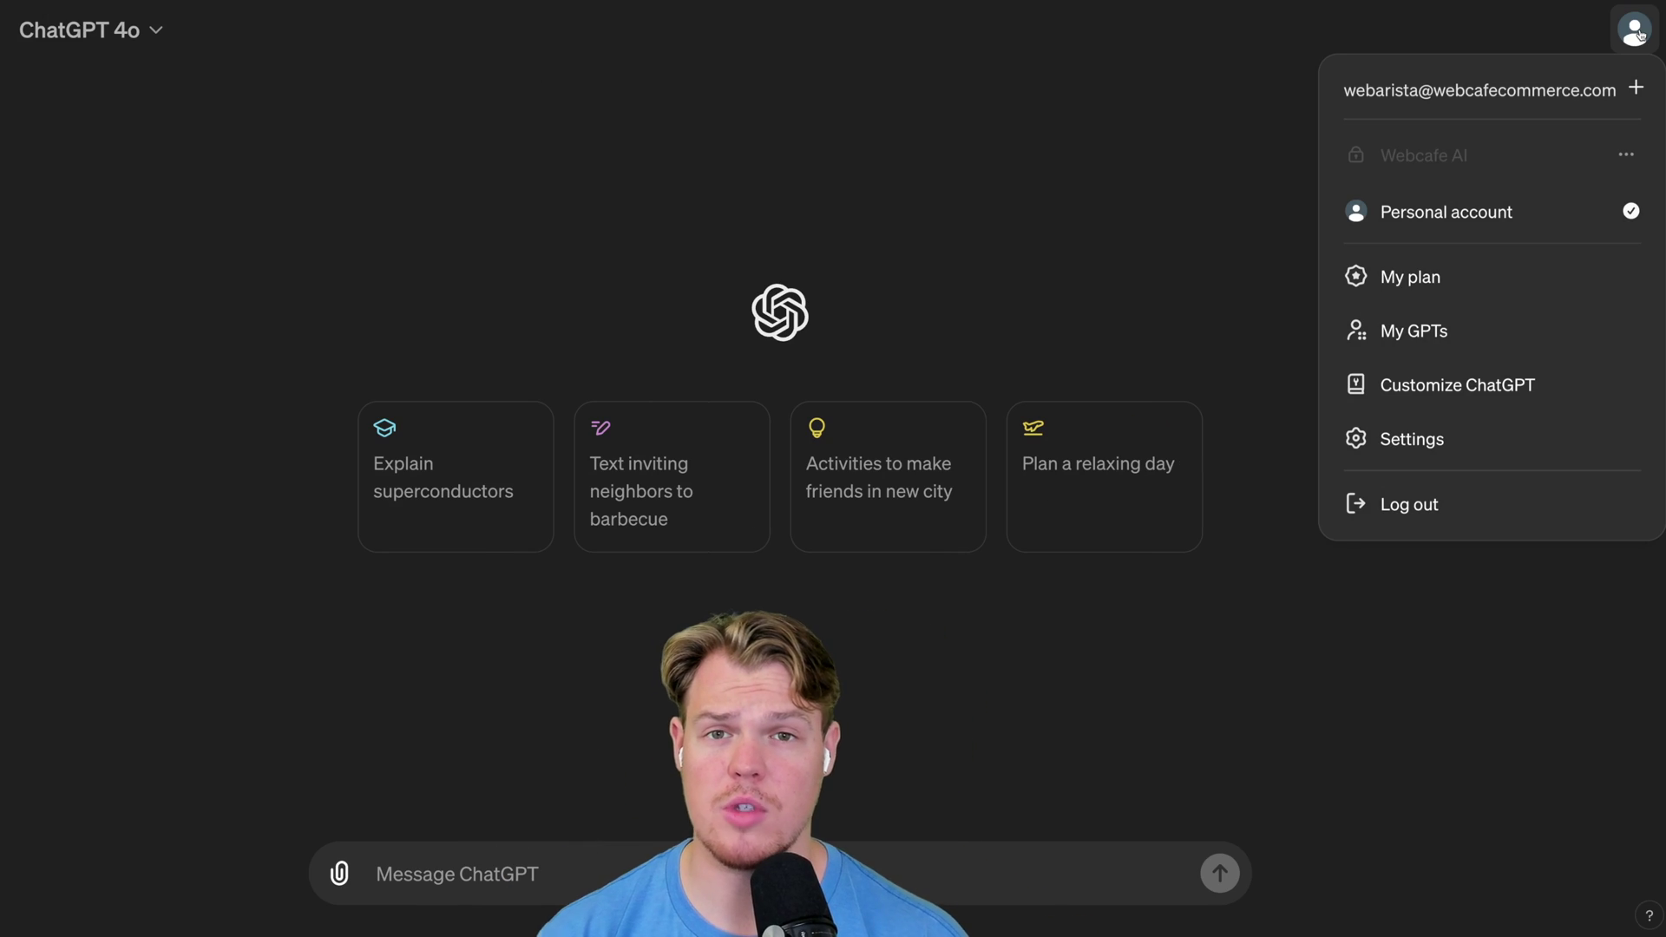
Open Settings, go to Personalization, and view the saved memory in the Memory manager
left_click(1418, 441)
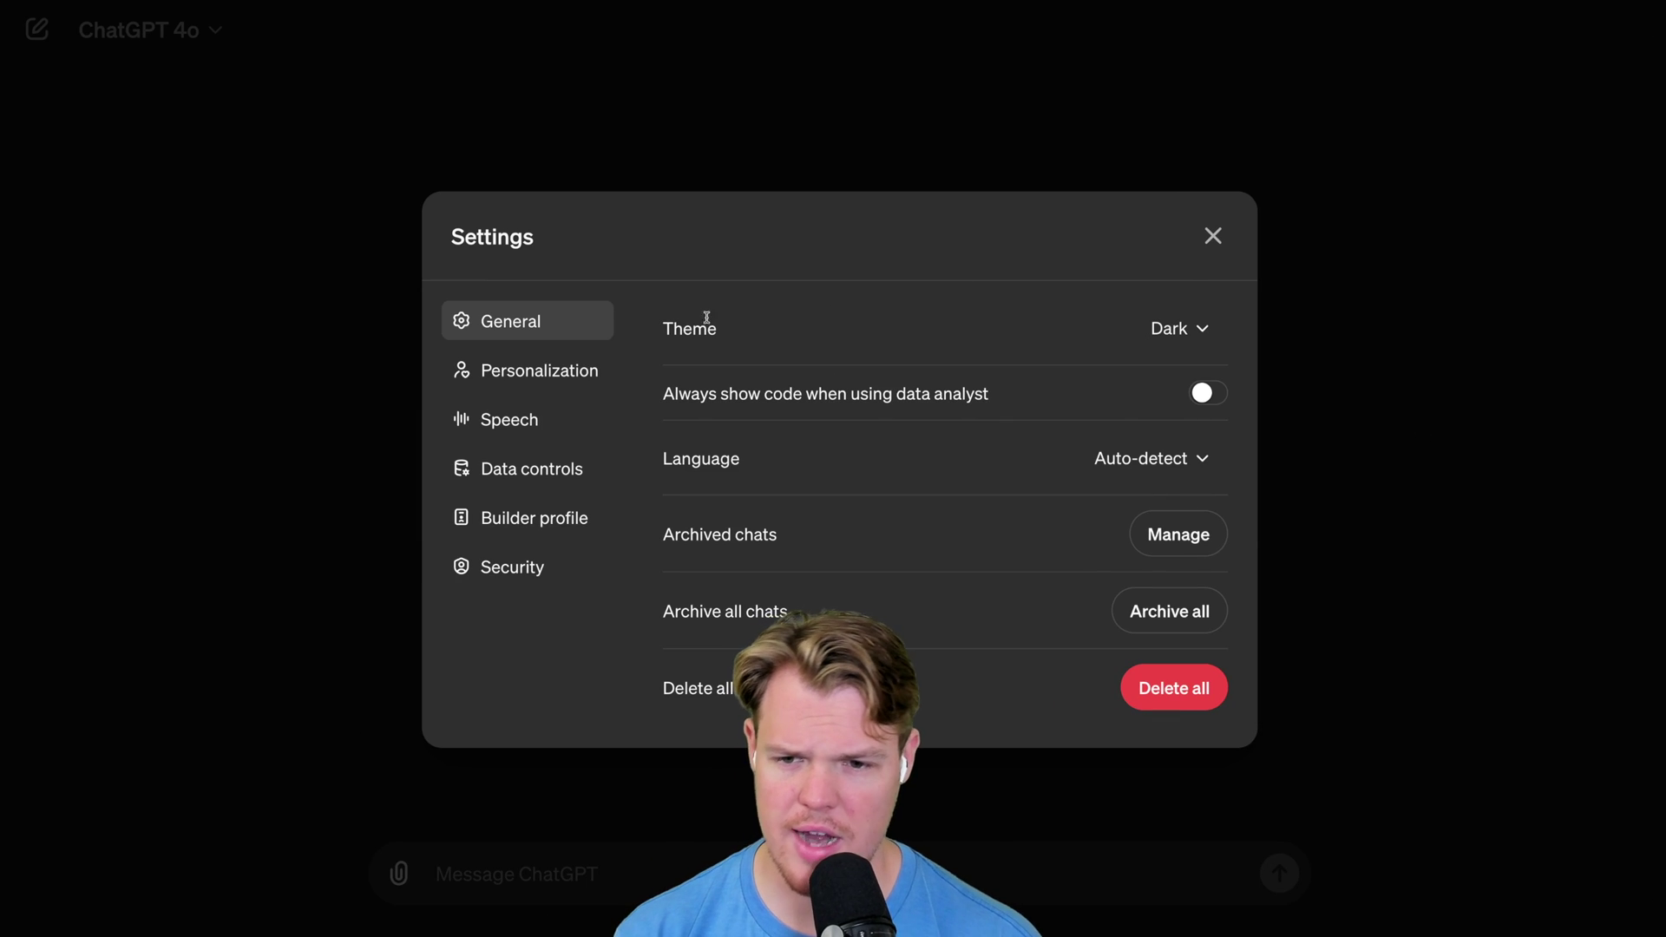
left_click(577, 374)
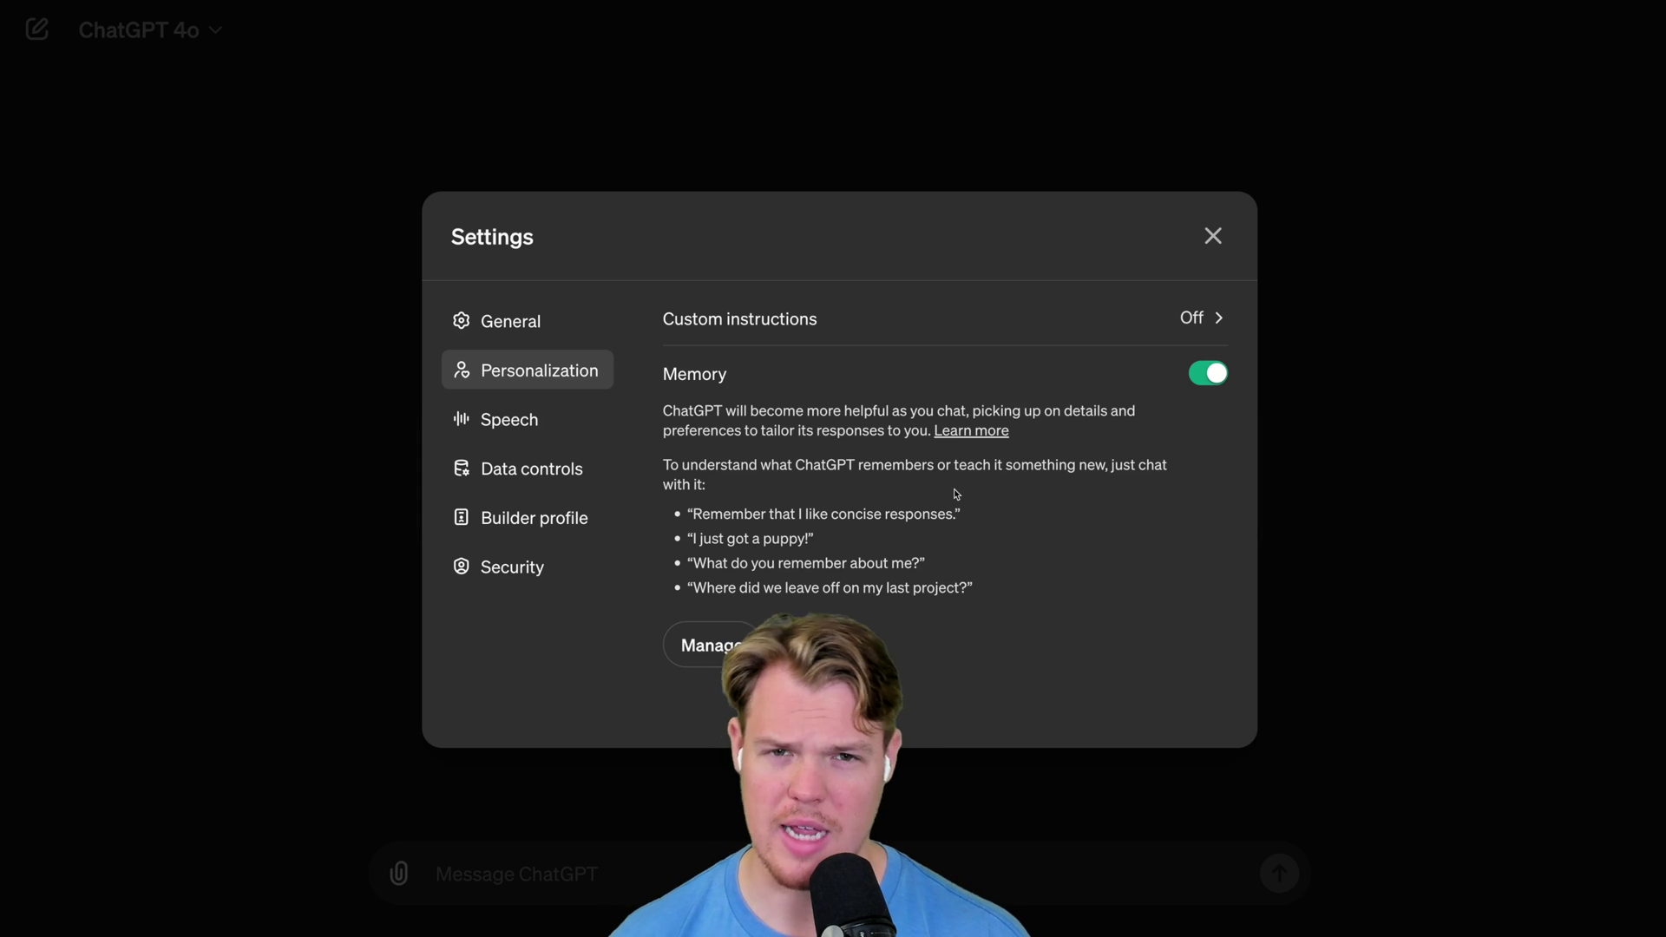
left_click(734, 643)
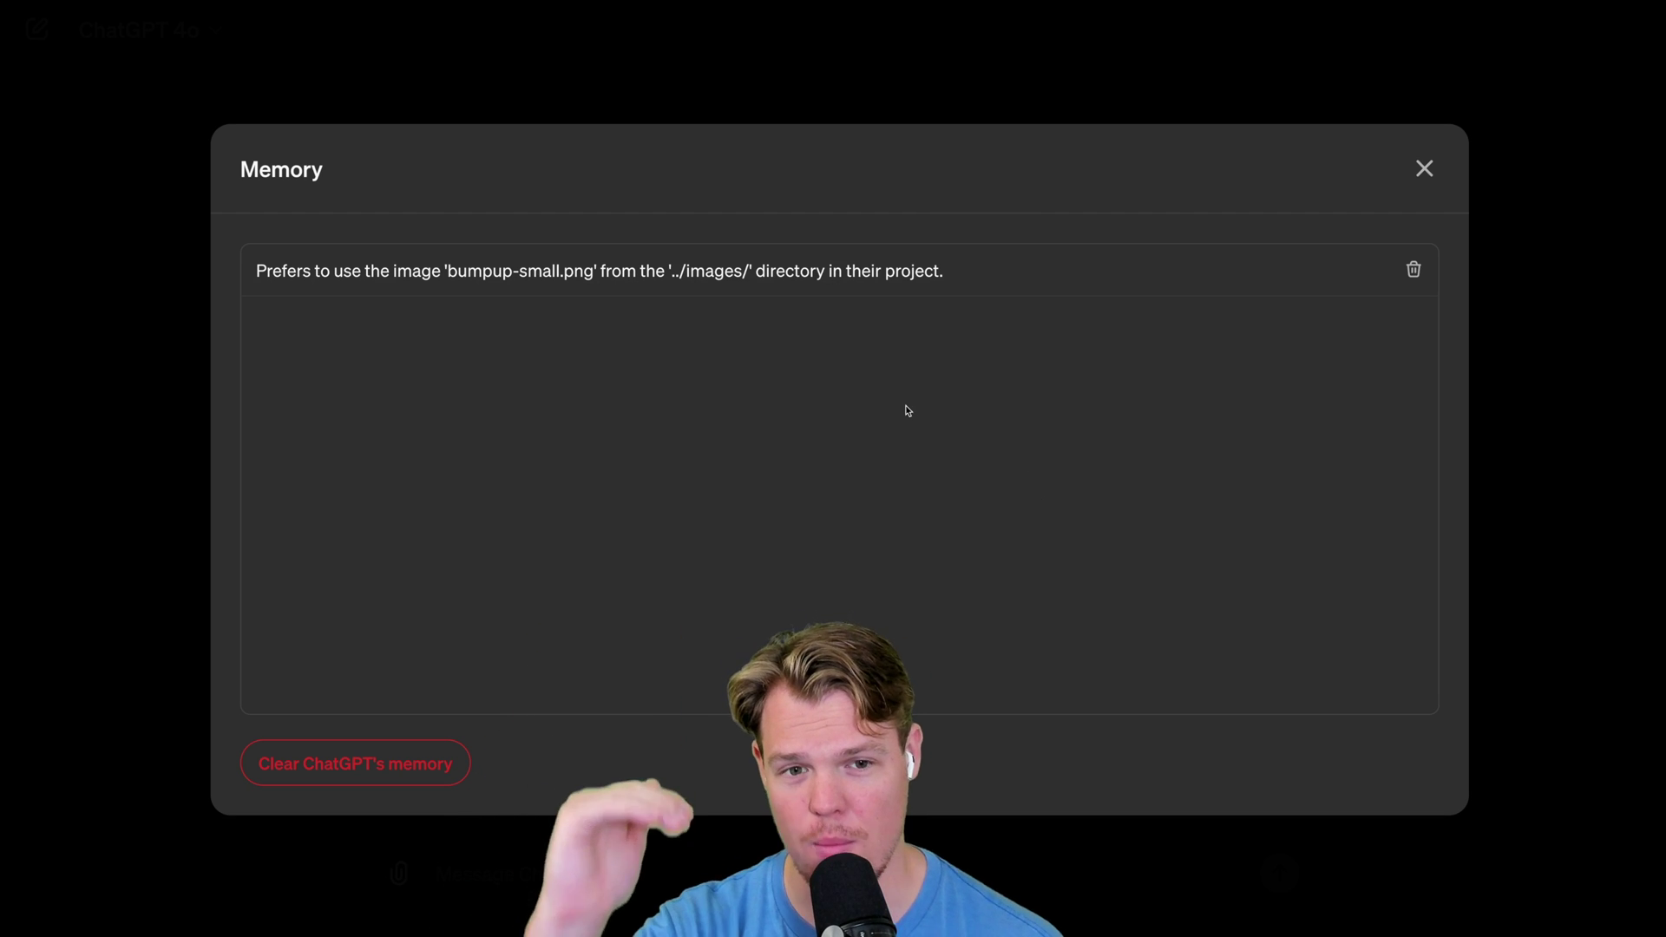
left_click(1423, 169)
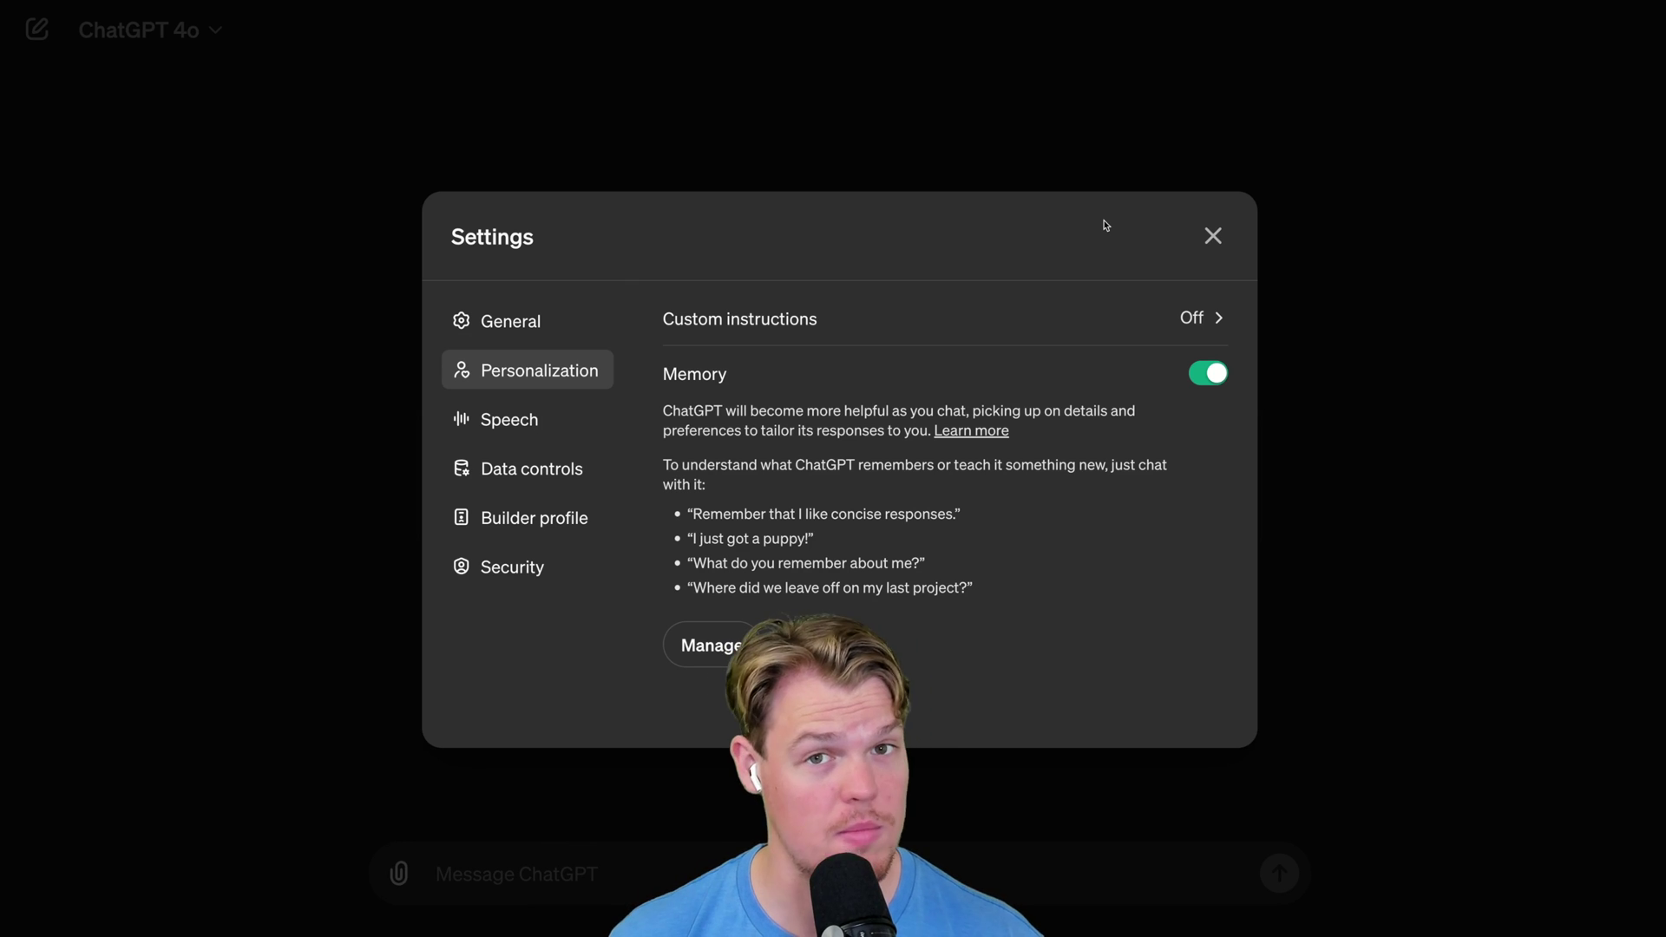
left_click(740, 650)
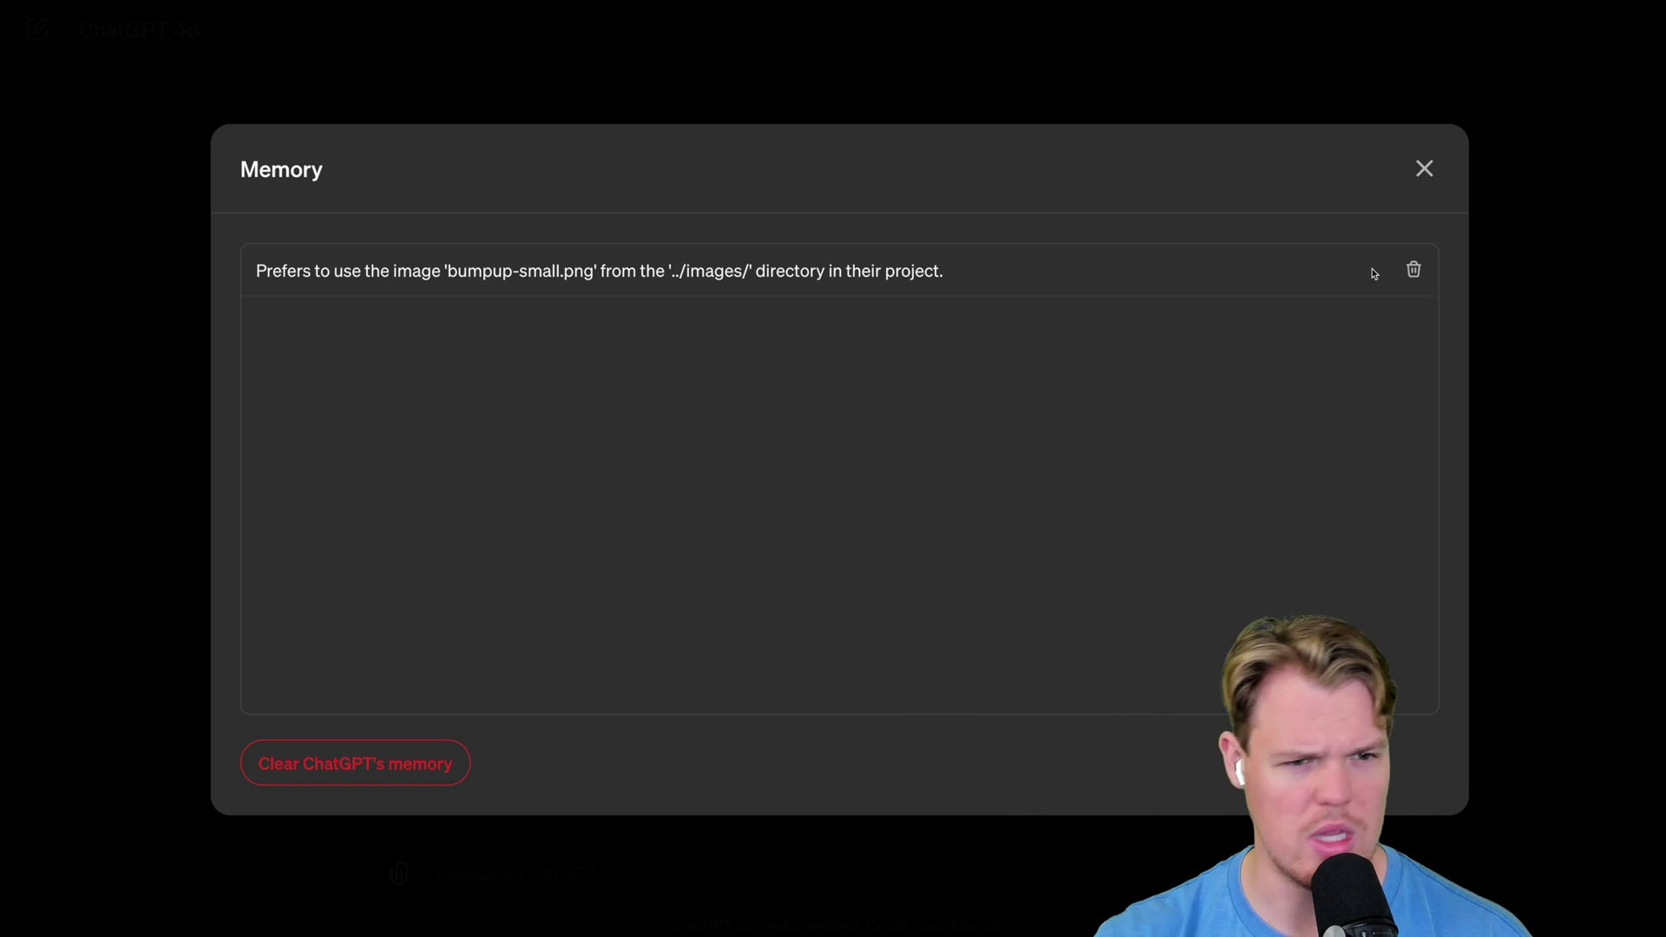
left_click(1425, 170)
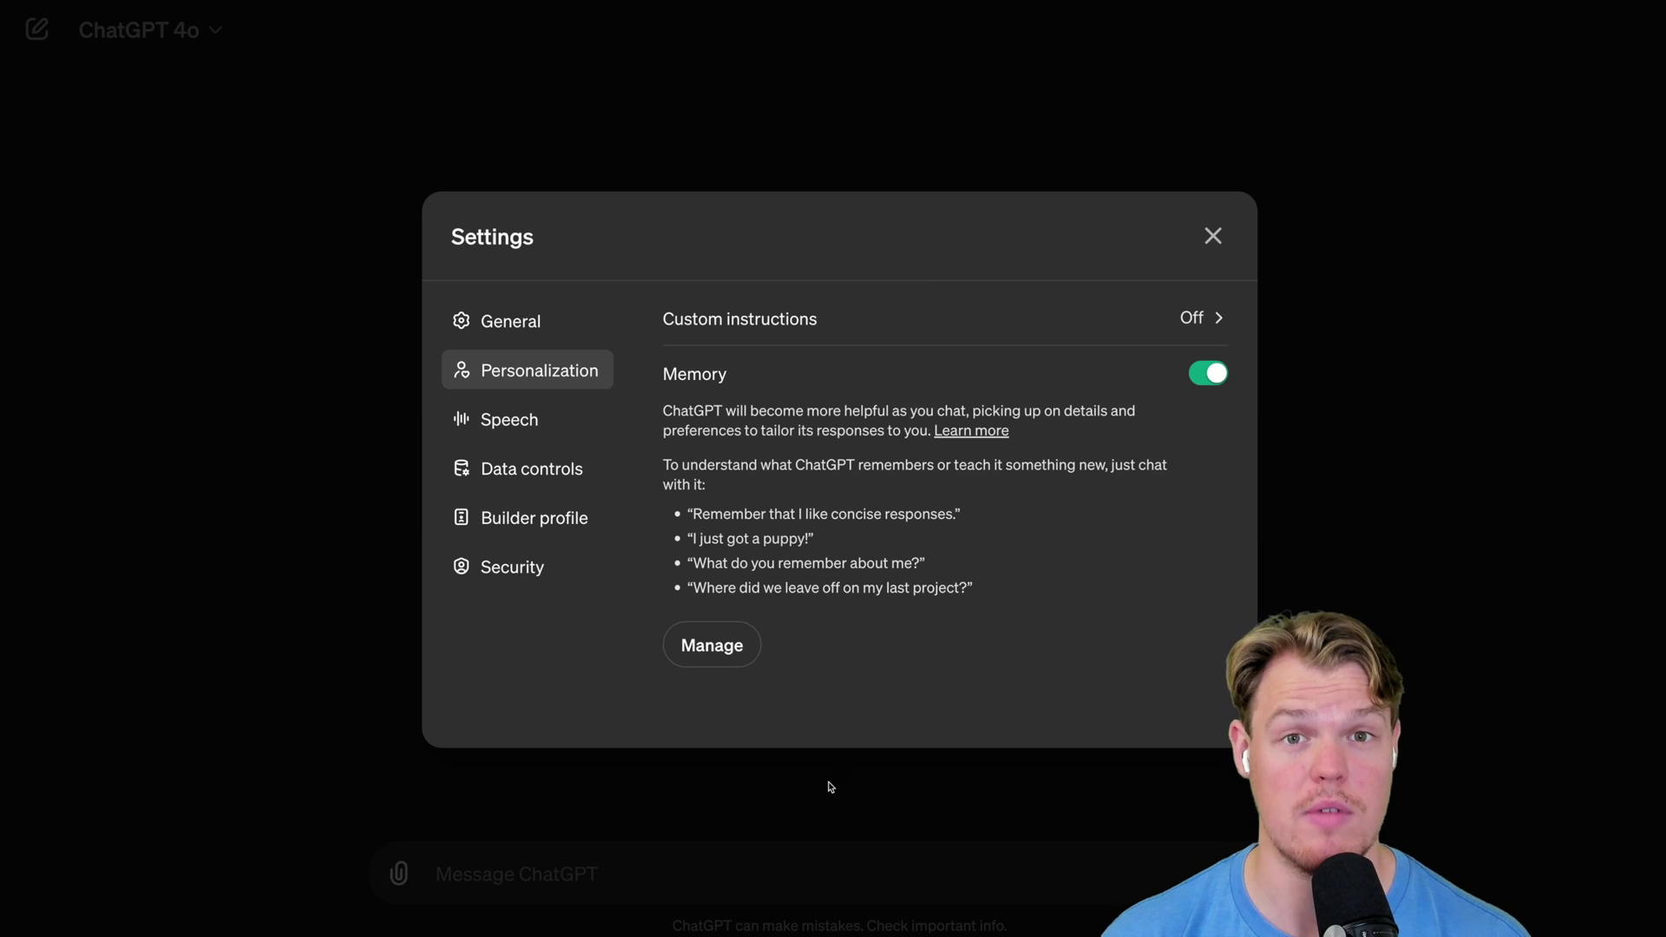
left_click(515, 424)
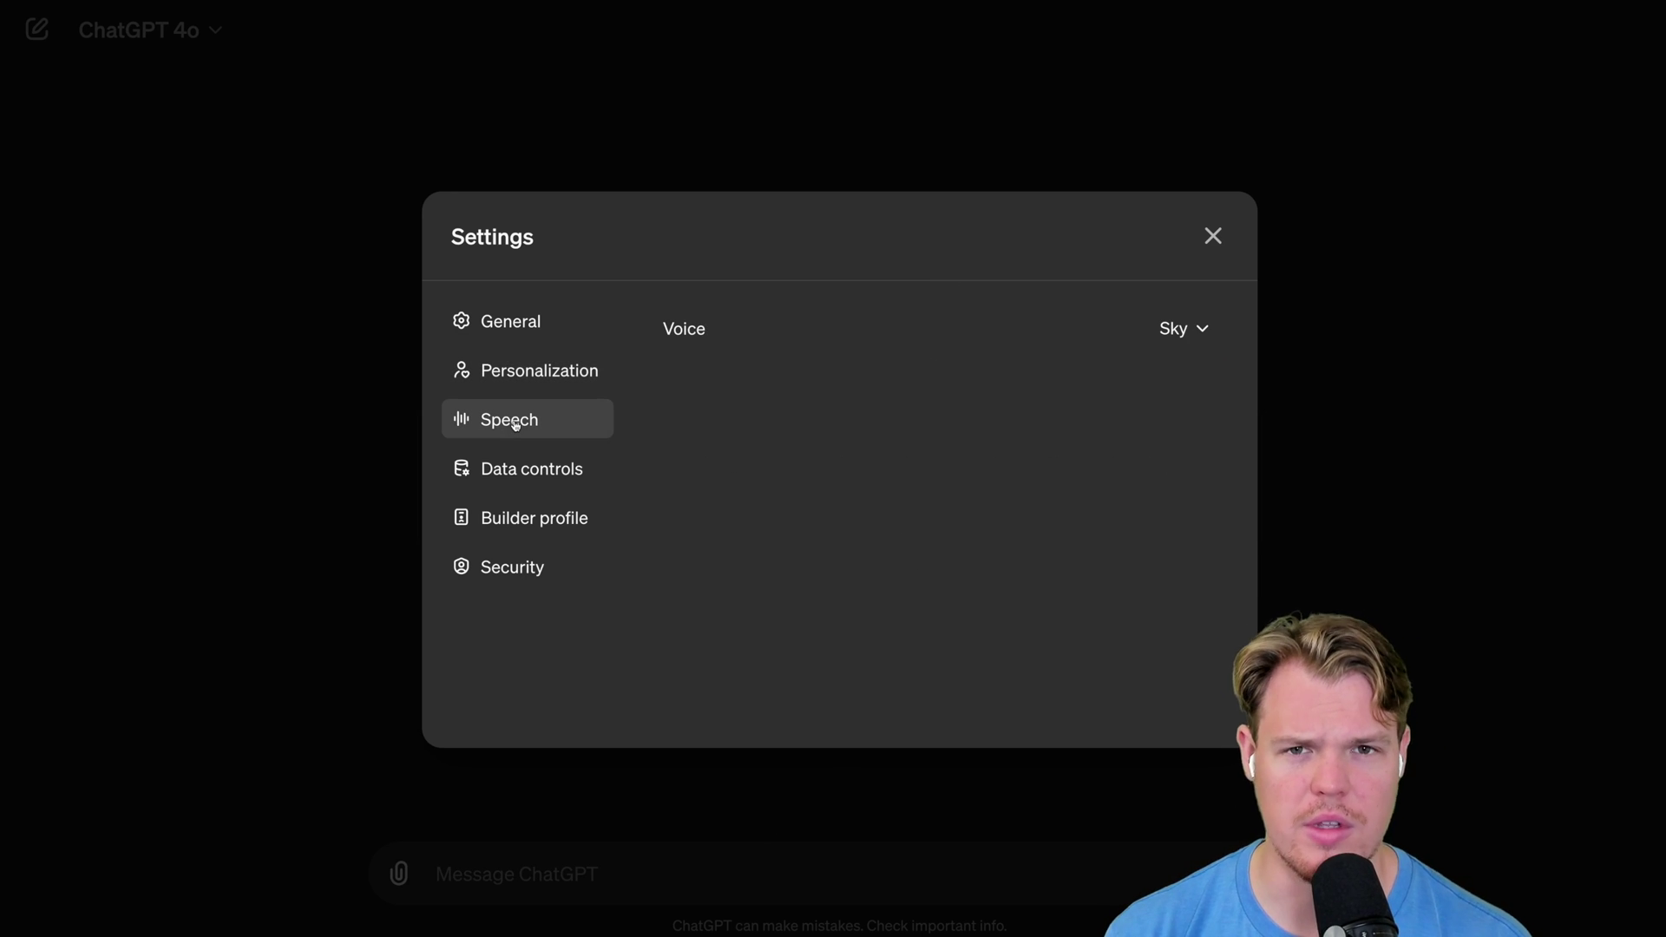
Show the Builder profile settings with the PlaceholderGPT preview and LinkedIn, GitHub, X link fields
left_click(529, 518)
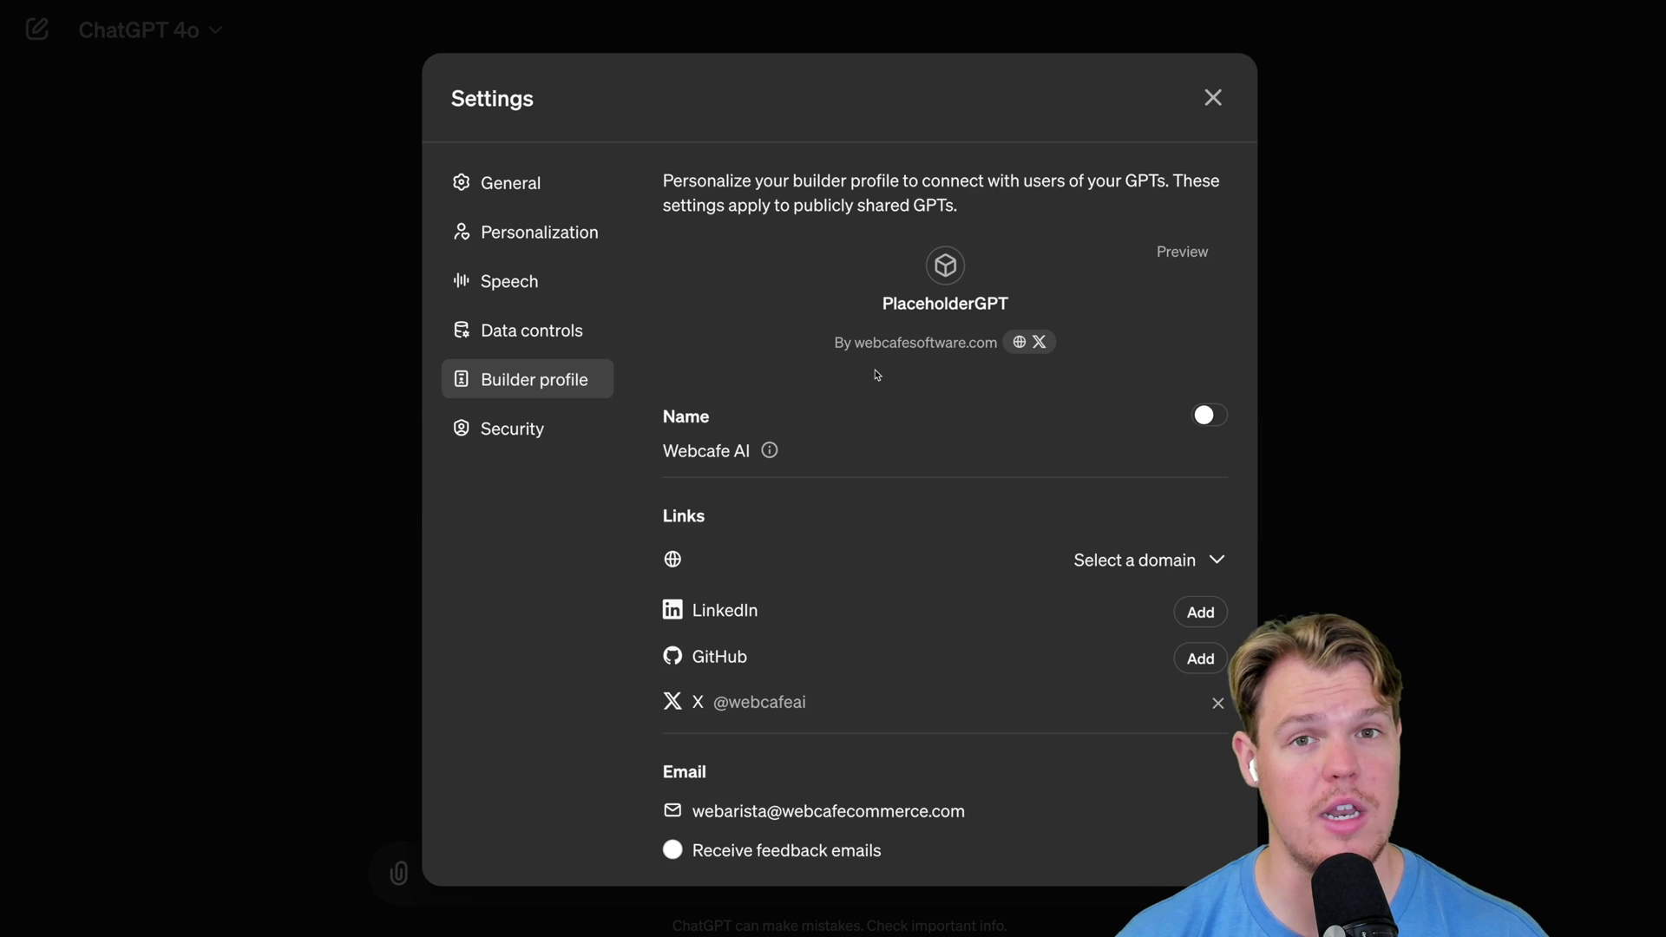